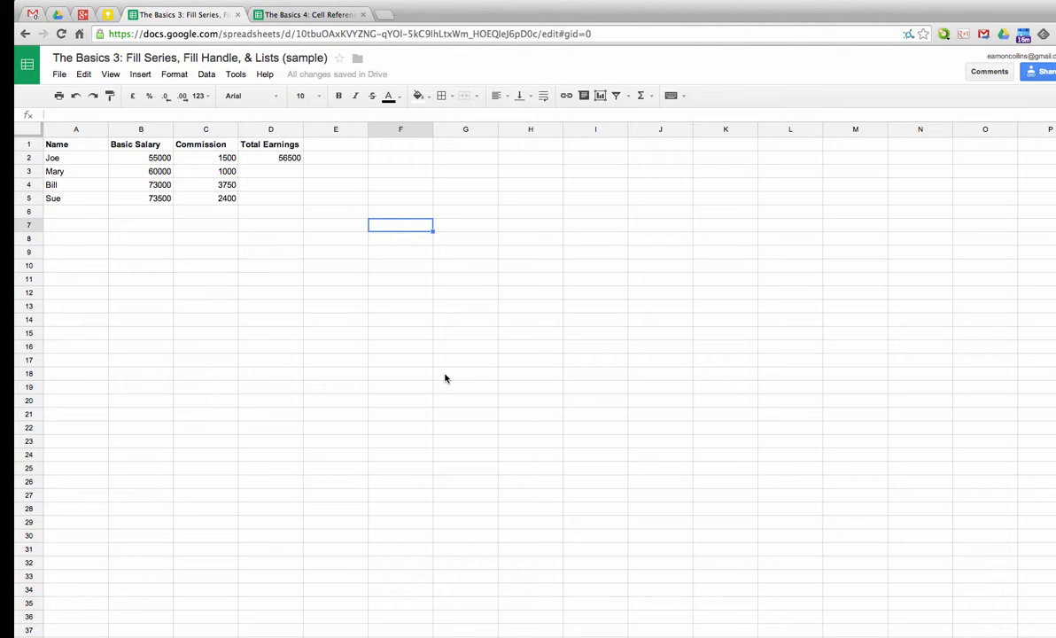
Review the Total Earnings formula in D2 and copy it down to D3 with the fill handle.
{"action": "left_click", "coordinate": [266, 158]}
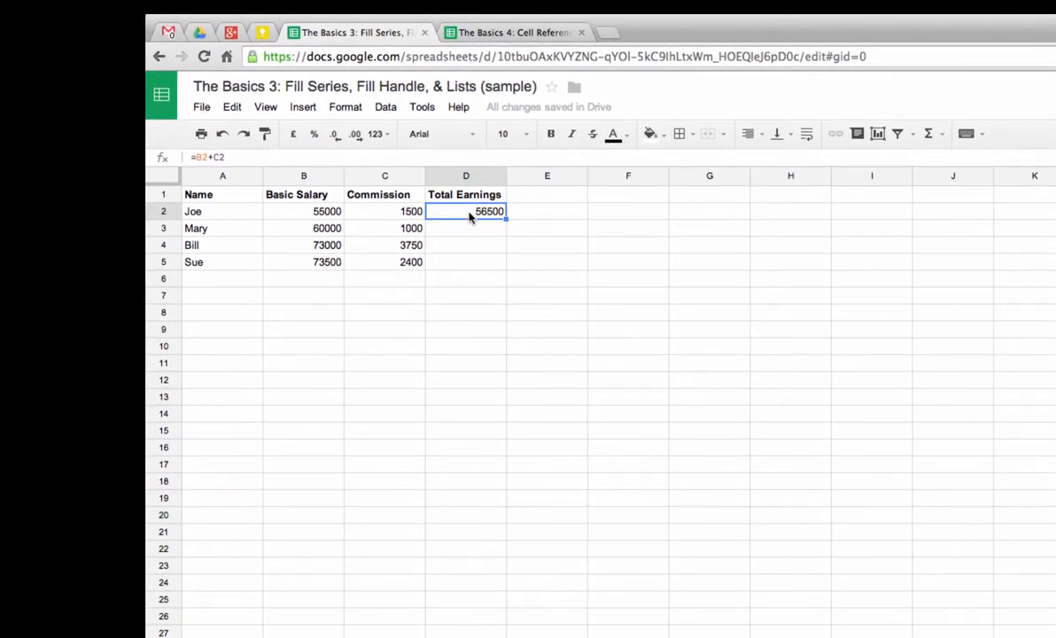
{"action": "double_click", "coordinate": [469, 216]}
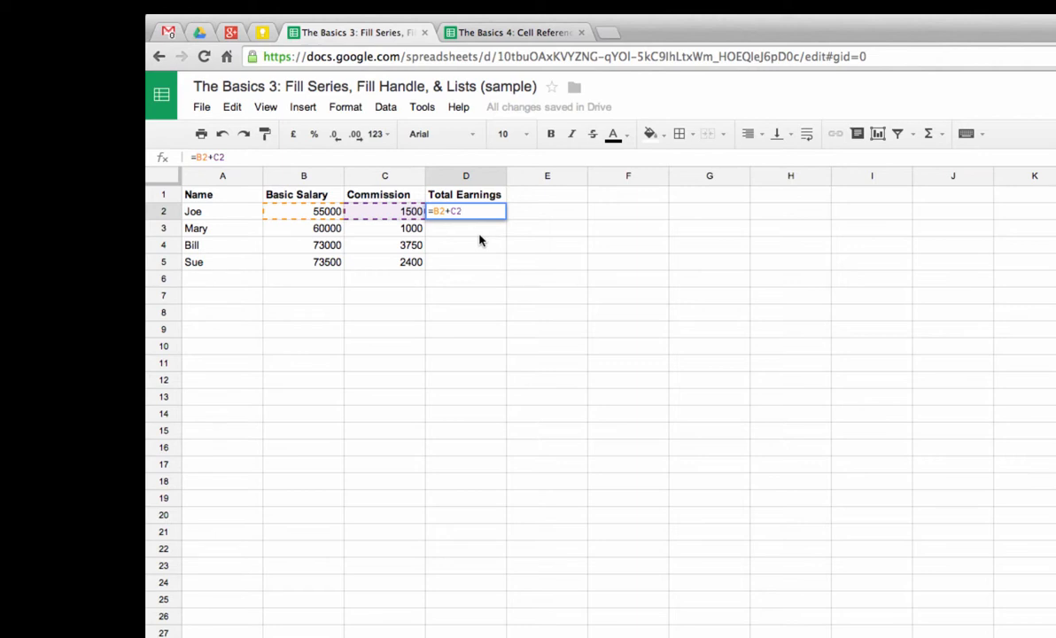
{"action": "key", "text": "Return"}
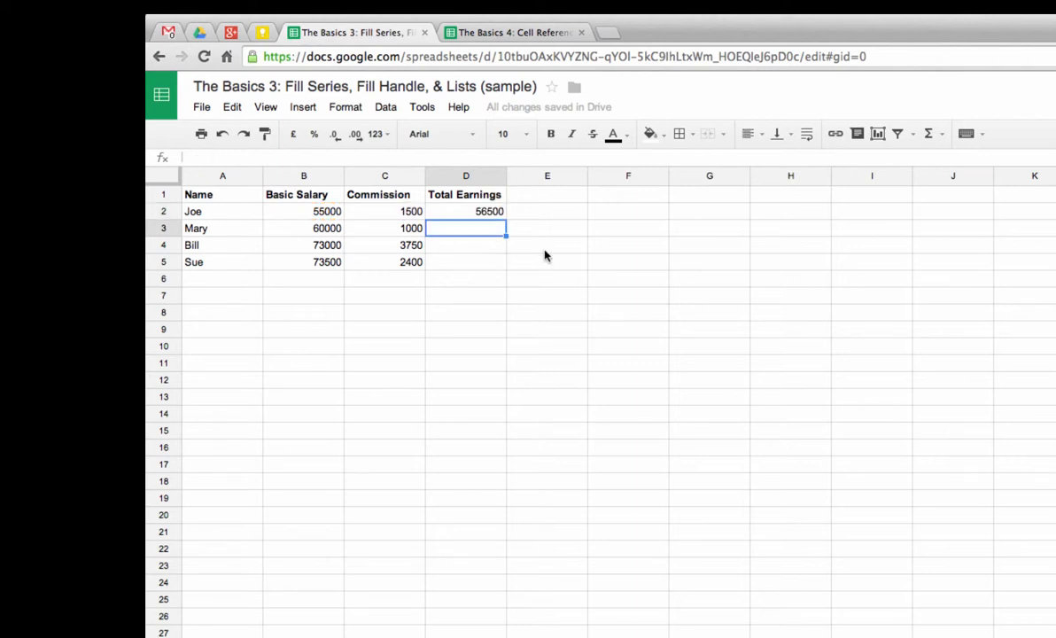
{"action": "left_click", "coordinate": [488, 210]}
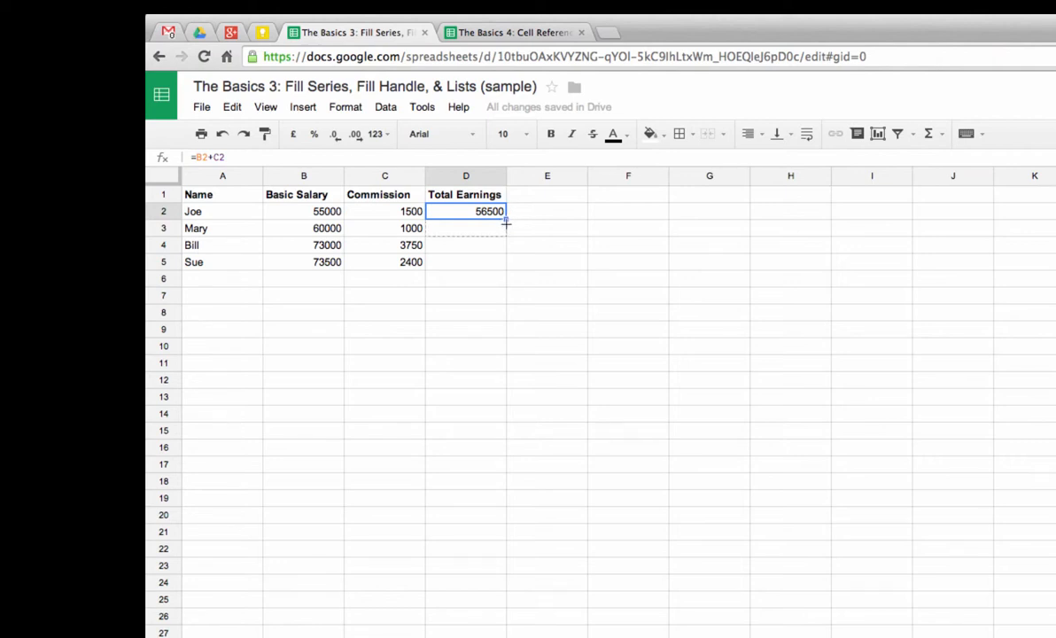
{"action": "left_click_drag", "start_coordinate": [506, 220], "coordinate": [507, 232]}
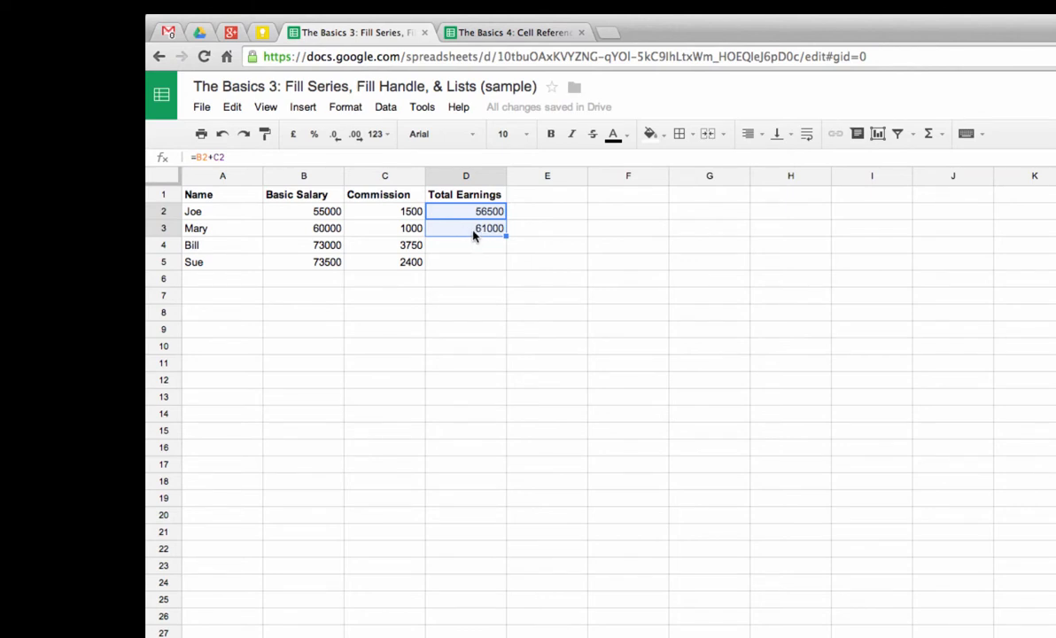
Compare the cell references in D3 and D2, and fill the Total Earnings formula from D3 down to D5.
{"action": "left_click", "coordinate": [467, 232]}
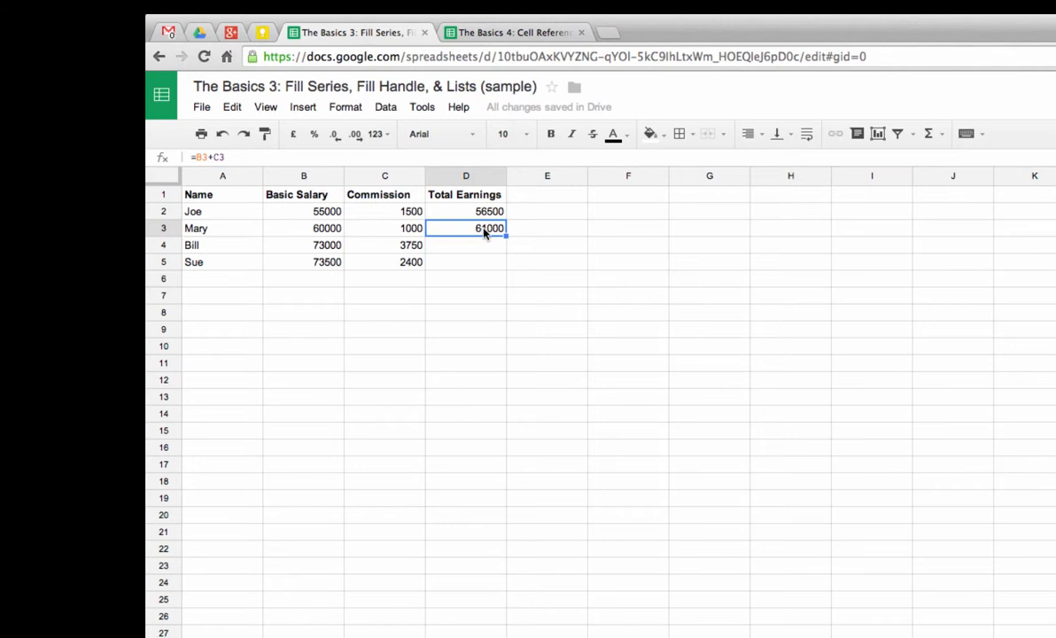
{"action": "double_click", "coordinate": [486, 232]}
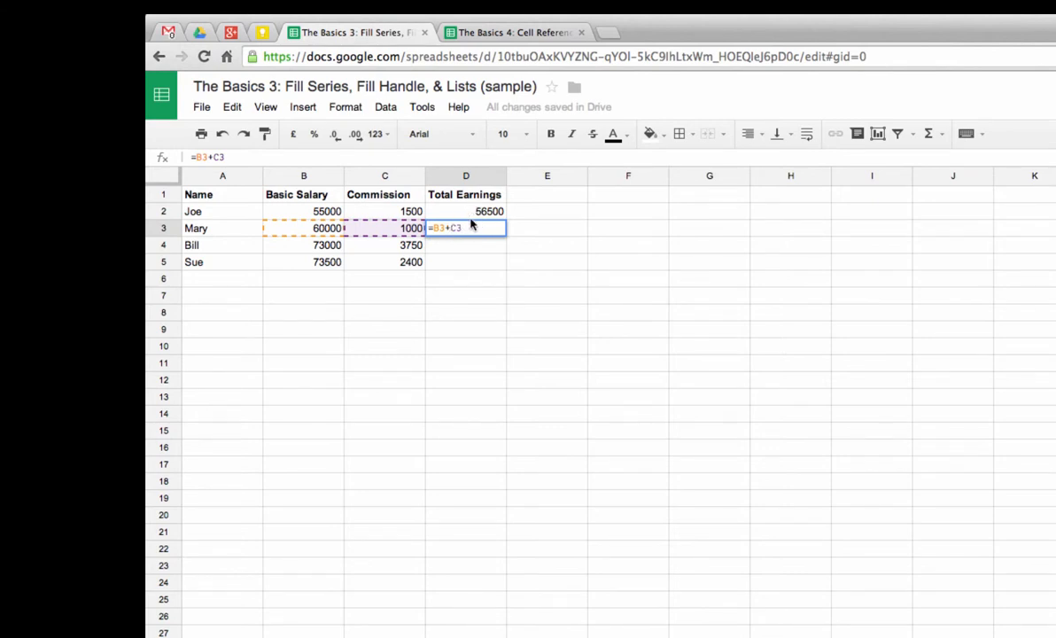
{"action": "left_click", "coordinate": [532, 211]}
{"action": "left_click", "coordinate": [476, 217]}
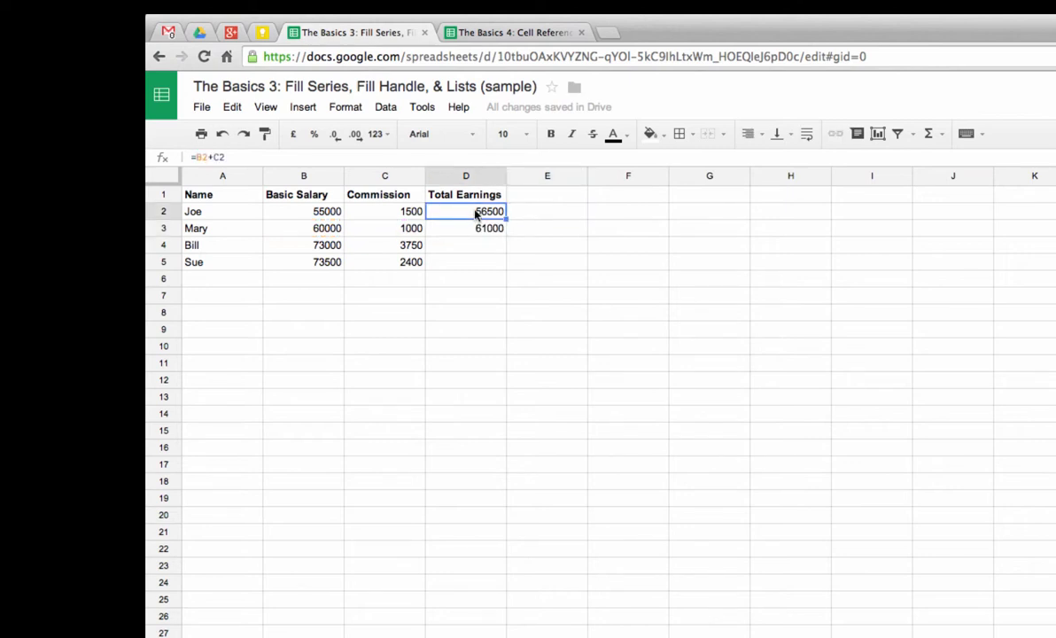
{"action": "double_click", "coordinate": [473, 218]}
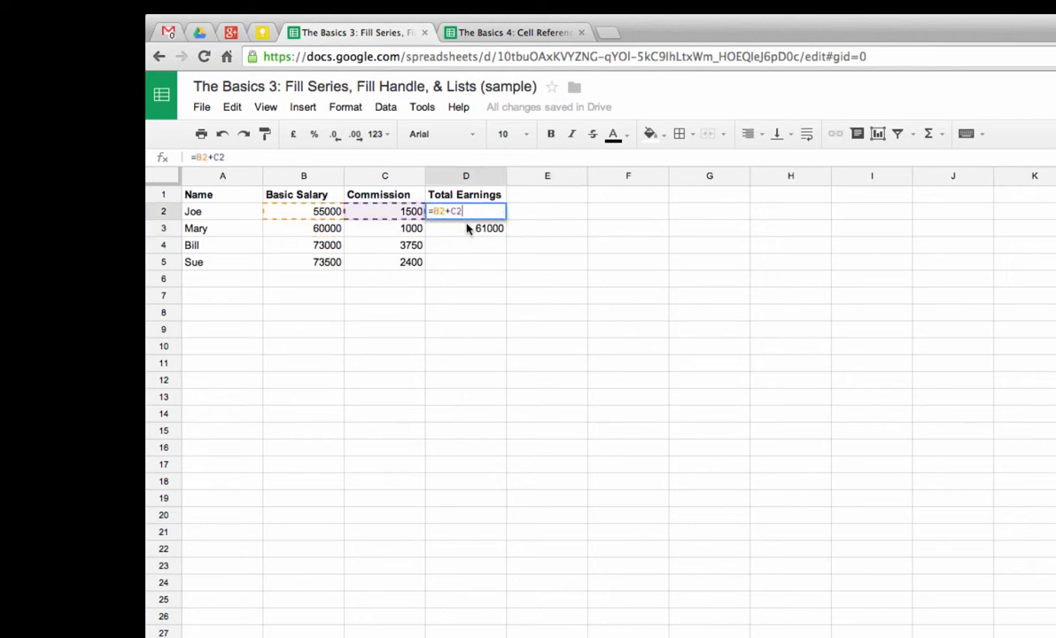
{"action": "left_click", "coordinate": [468, 229]}
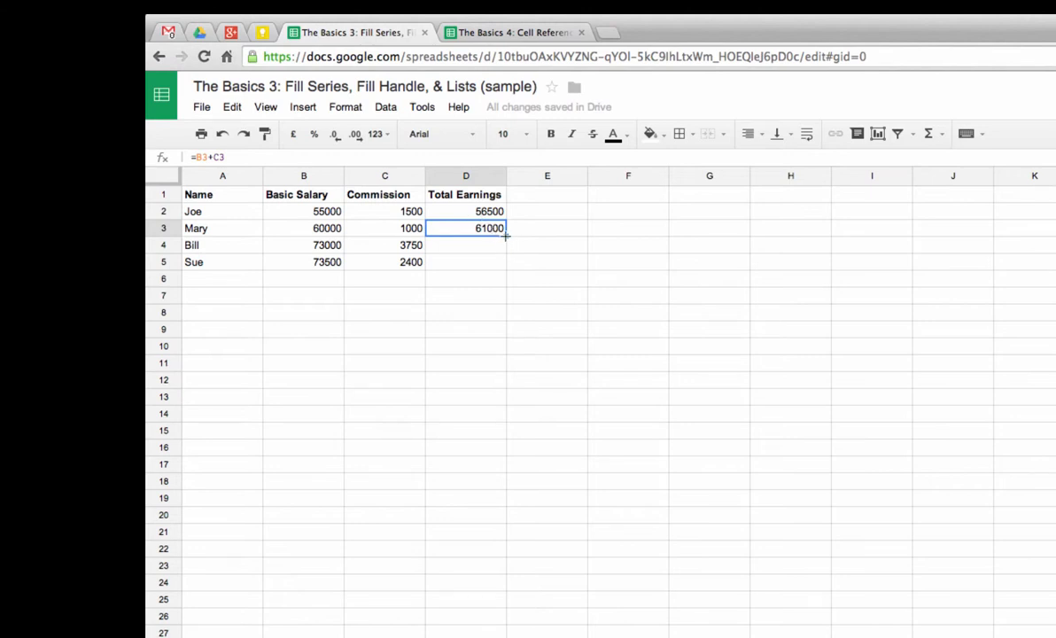
{"action": "left_click_drag", "start_coordinate": [506, 235], "coordinate": [506, 262]}
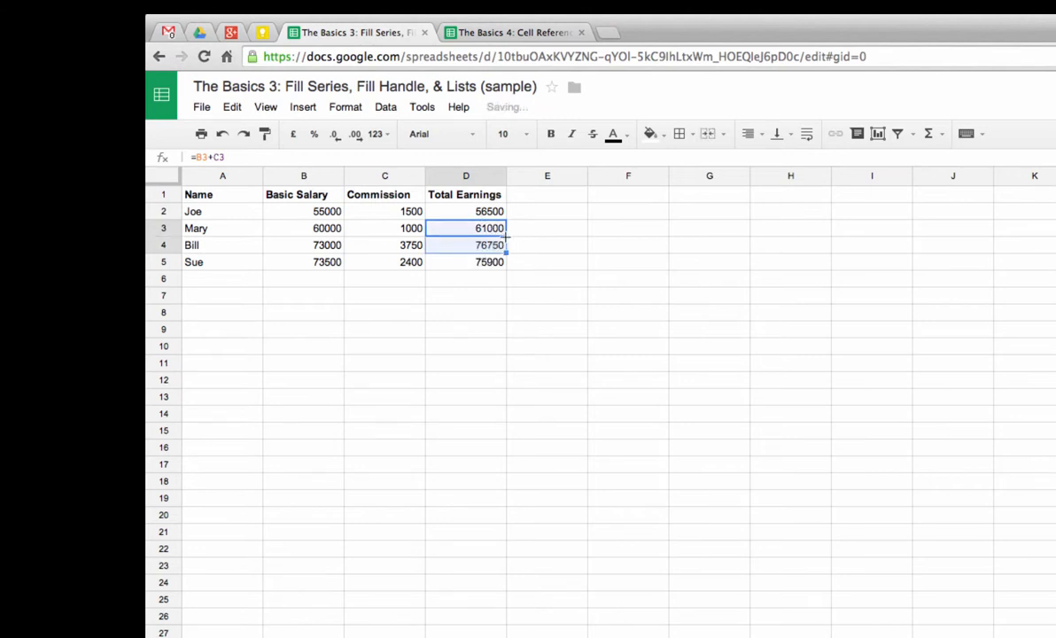
Check the formula in each Total Earnings cell from D2 to D5.
{"action": "left_click", "coordinate": [469, 262]}
{"action": "left_click", "coordinate": [472, 213]}
{"action": "left_click", "coordinate": [474, 229]}
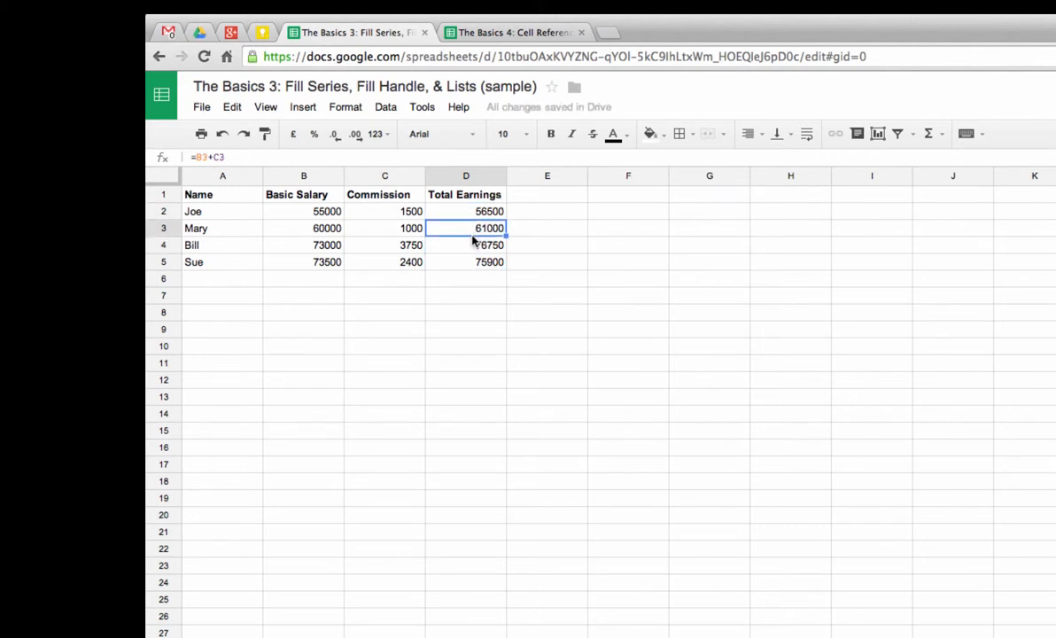
{"action": "left_click", "coordinate": [479, 245]}
{"action": "left_click", "coordinate": [478, 261]}
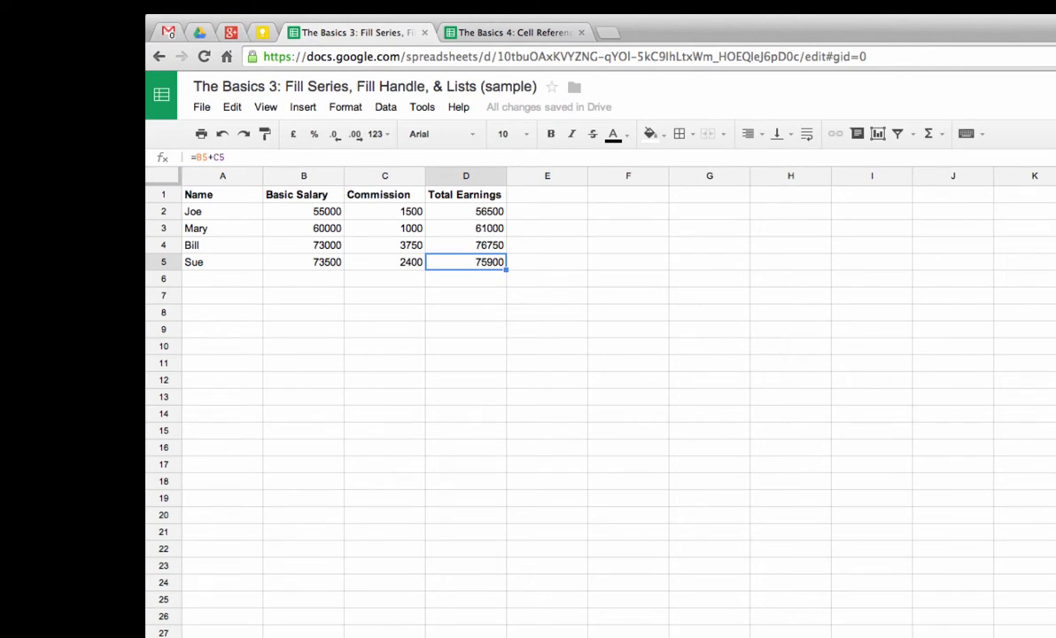
Switch to the sheet with the date, number and department series, and enter 01/01/2014 in E1.
{"action": "left_click", "coordinate": [403, 635]}
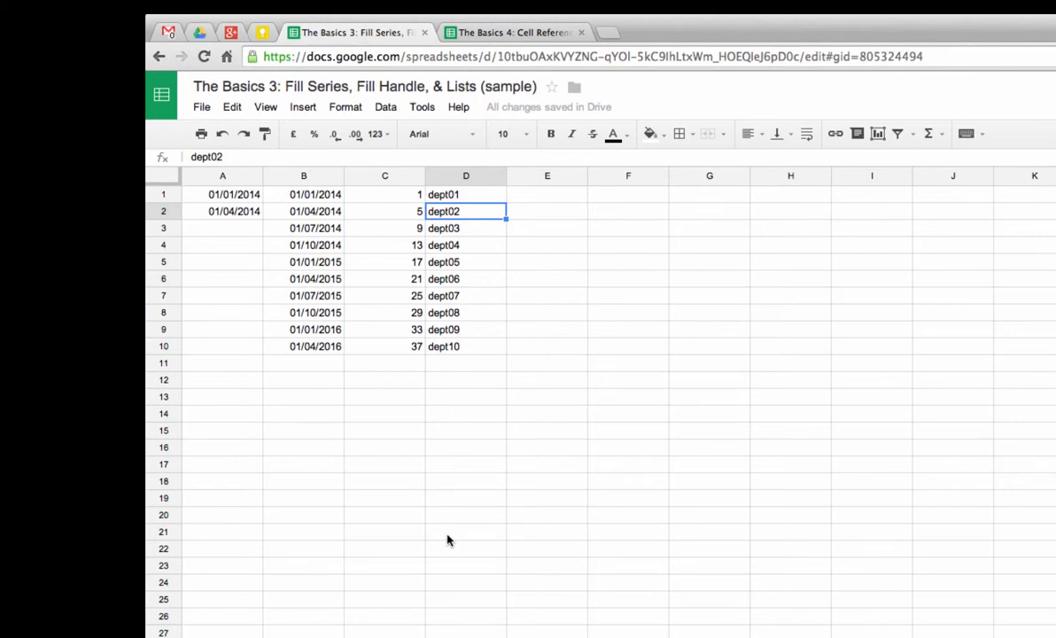
{"action": "left_click", "coordinate": [558, 196]}
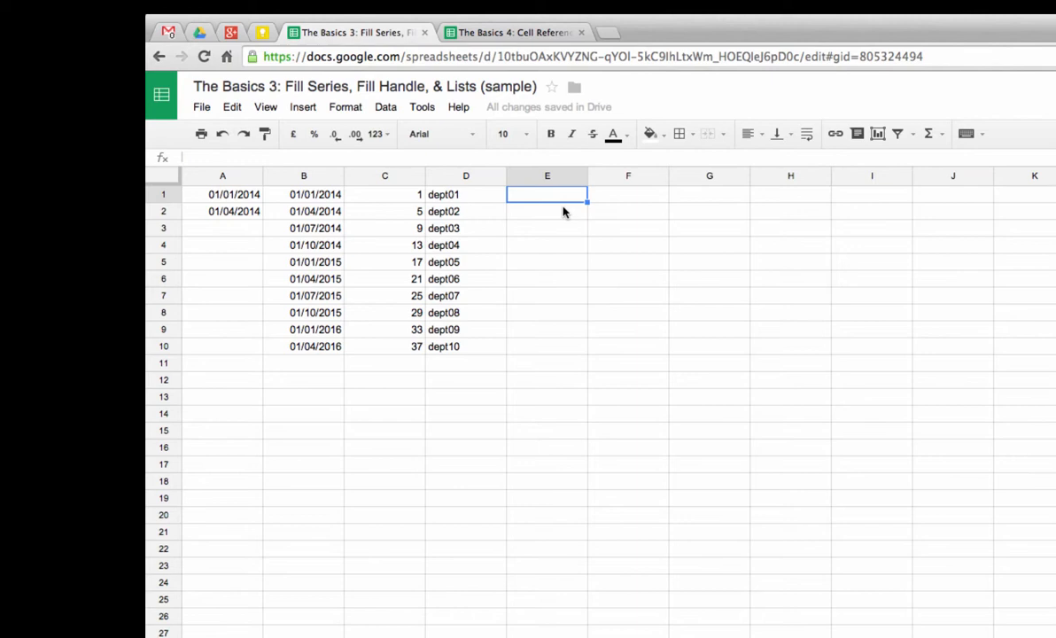
{"action": "type", "text": "01/01/2014"}
{"action": "key", "text": "Return"}
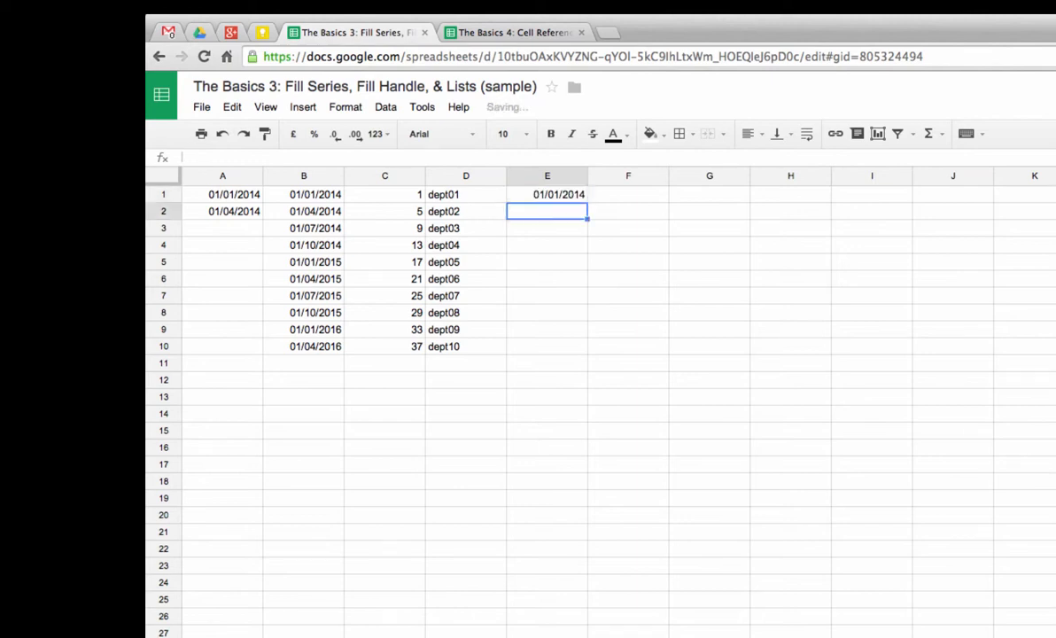
Fill the date series from E1 down to E4 so each cell advances by one day.
{"action": "left_click", "coordinate": [549, 198]}
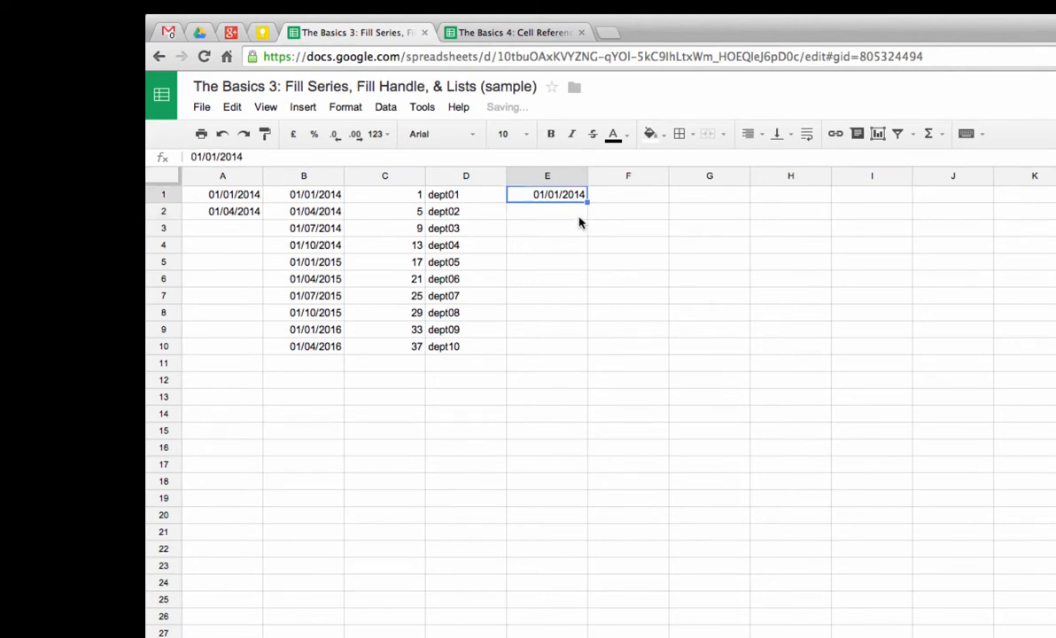
{"action": "left_click_drag", "start_coordinate": [587, 210], "coordinate": [590, 219]}
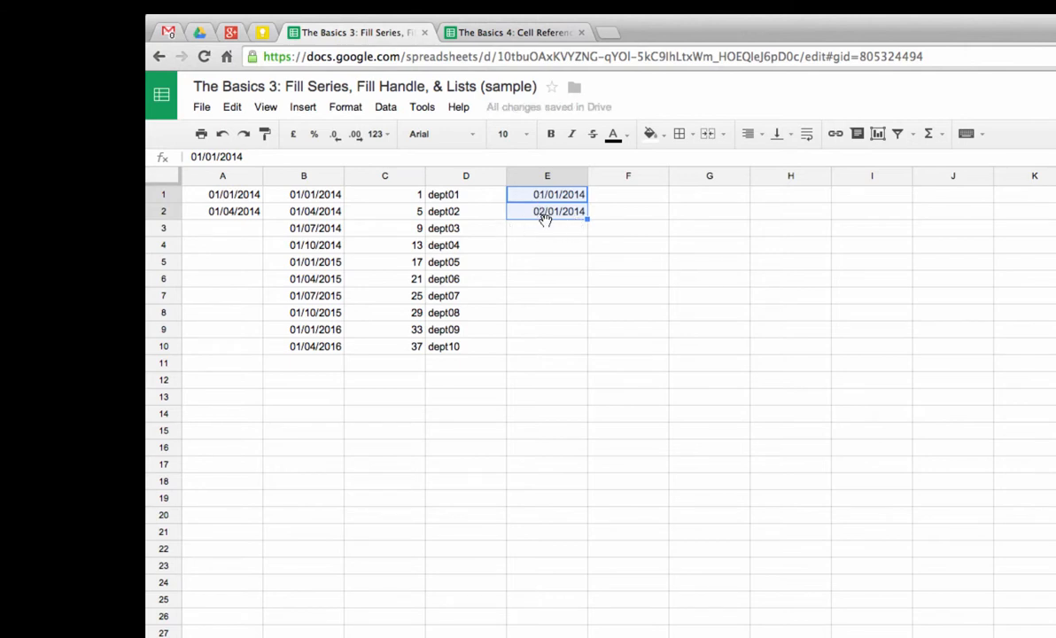
{"action": "left_click_drag", "start_coordinate": [585, 220], "coordinate": [585, 233]}
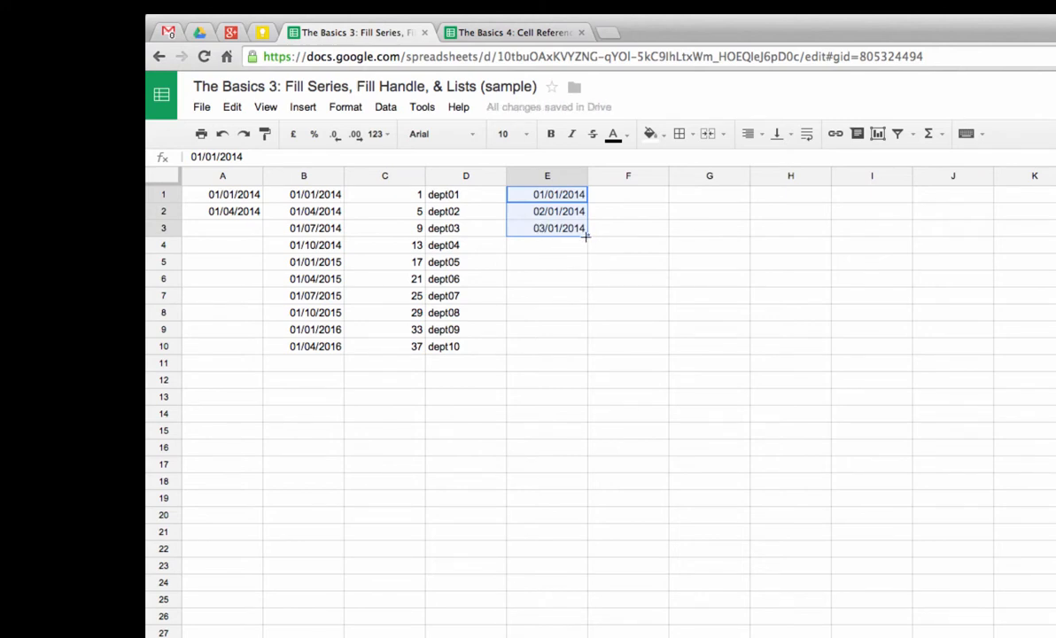
{"action": "left_click_drag", "start_coordinate": [587, 235], "coordinate": [583, 252]}
{"action": "left_click", "coordinate": [568, 264]}
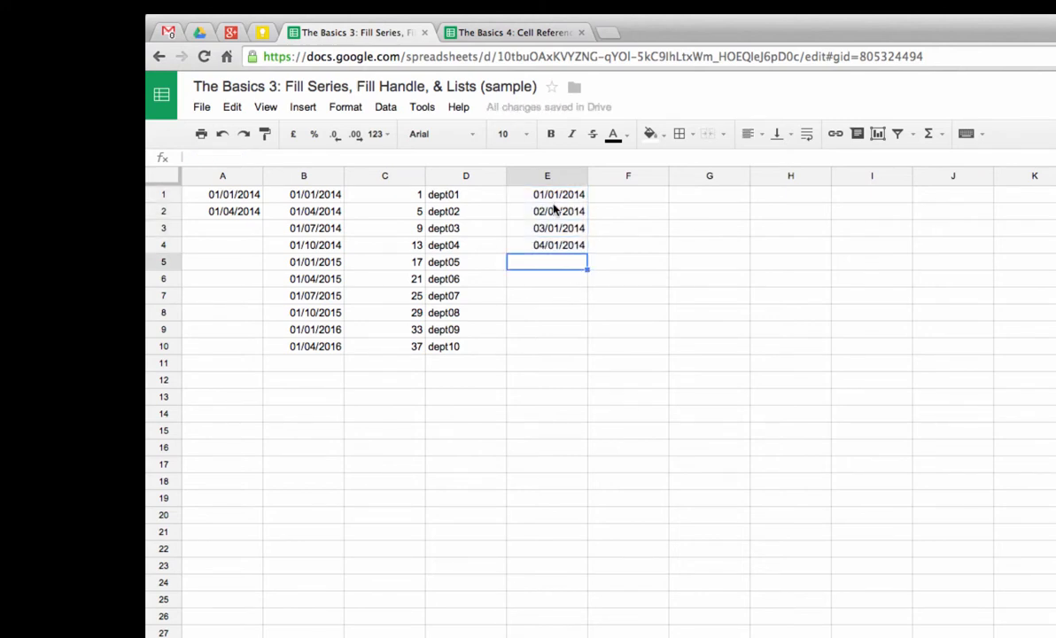
{"action": "left_click_drag", "start_coordinate": [551, 194], "coordinate": [557, 246]}
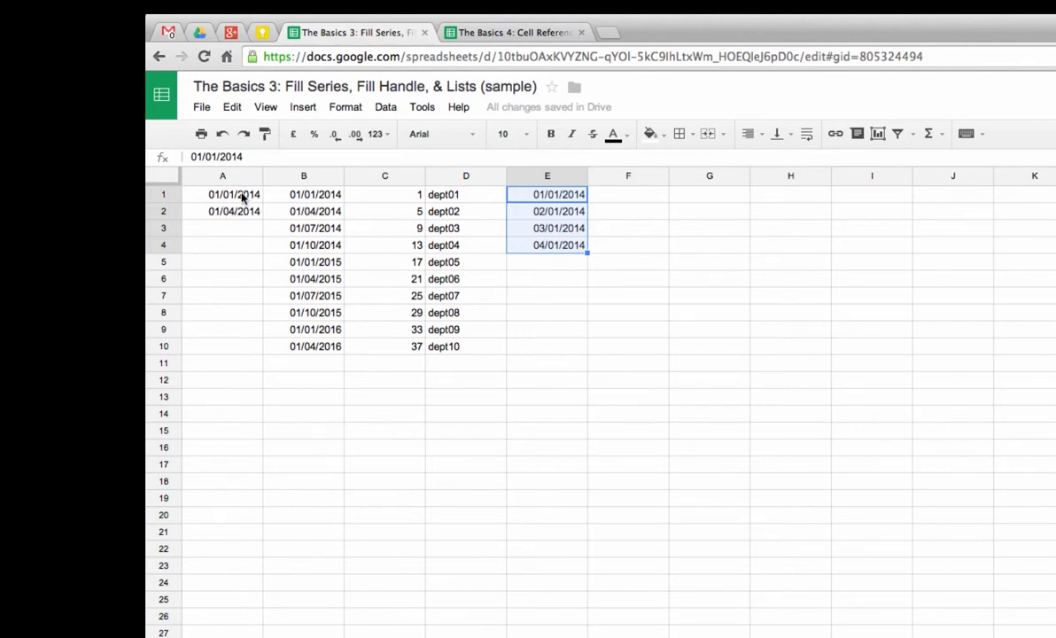
Select the two quarterly dates in A1:A2 and extend their three-month series down to A7.
{"action": "left_click_drag", "start_coordinate": [241, 199], "coordinate": [243, 213]}
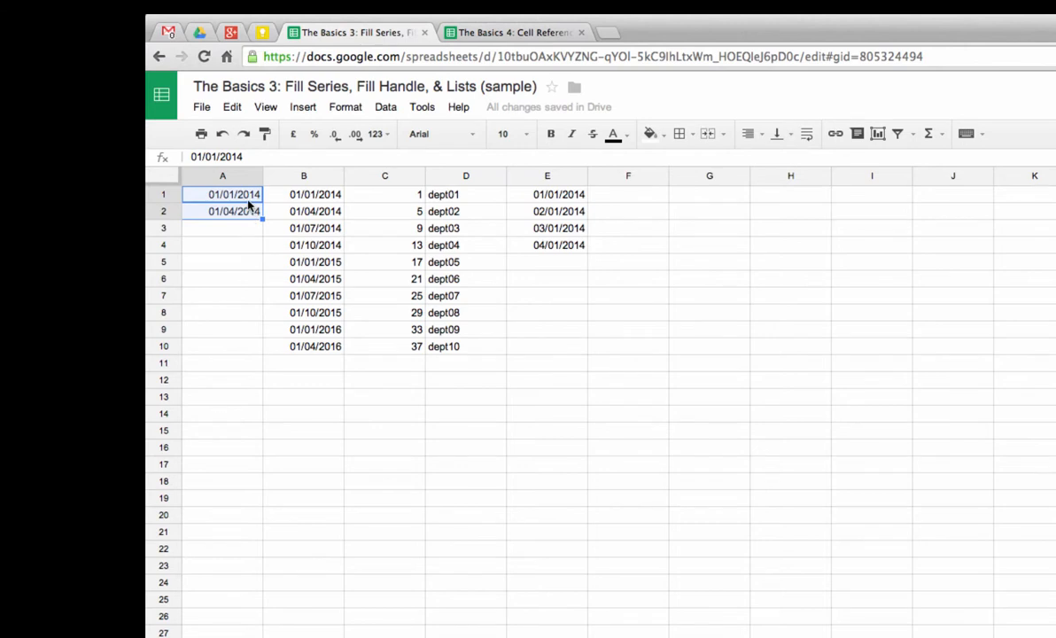
{"action": "left_click", "coordinate": [249, 202]}
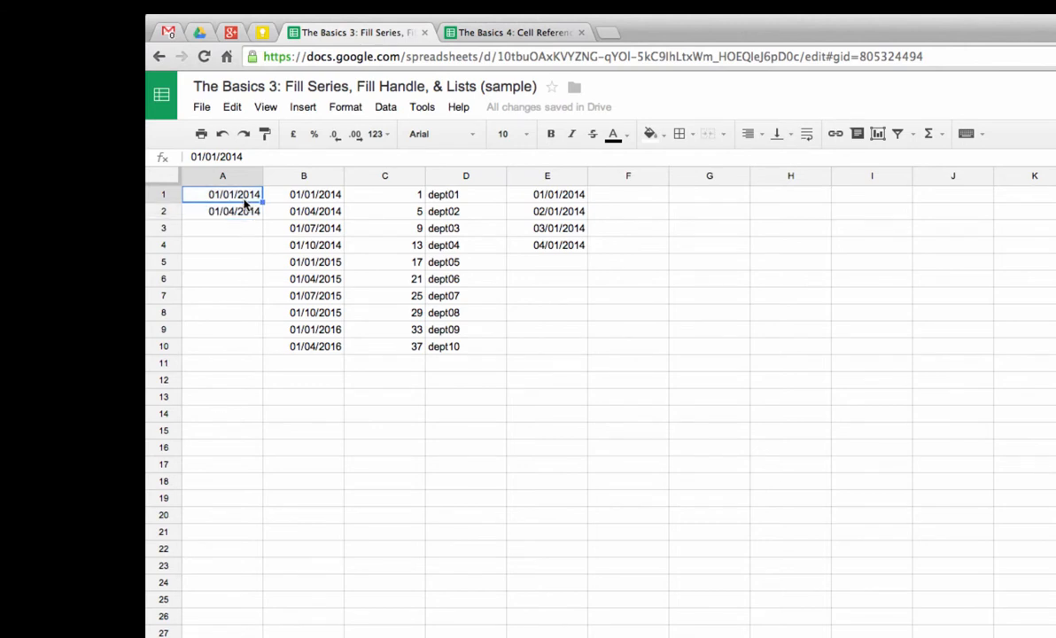
{"action": "left_click", "coordinate": [242, 208]}
{"action": "left_click_drag", "start_coordinate": [246, 200], "coordinate": [250, 210]}
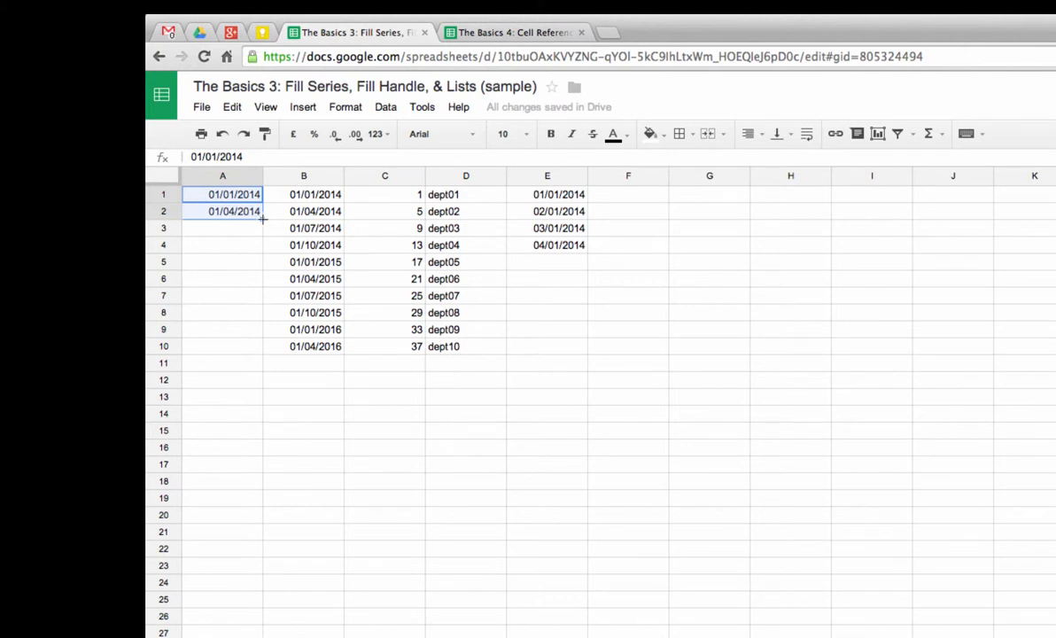
{"action": "left_click_drag", "start_coordinate": [263, 219], "coordinate": [263, 293]}
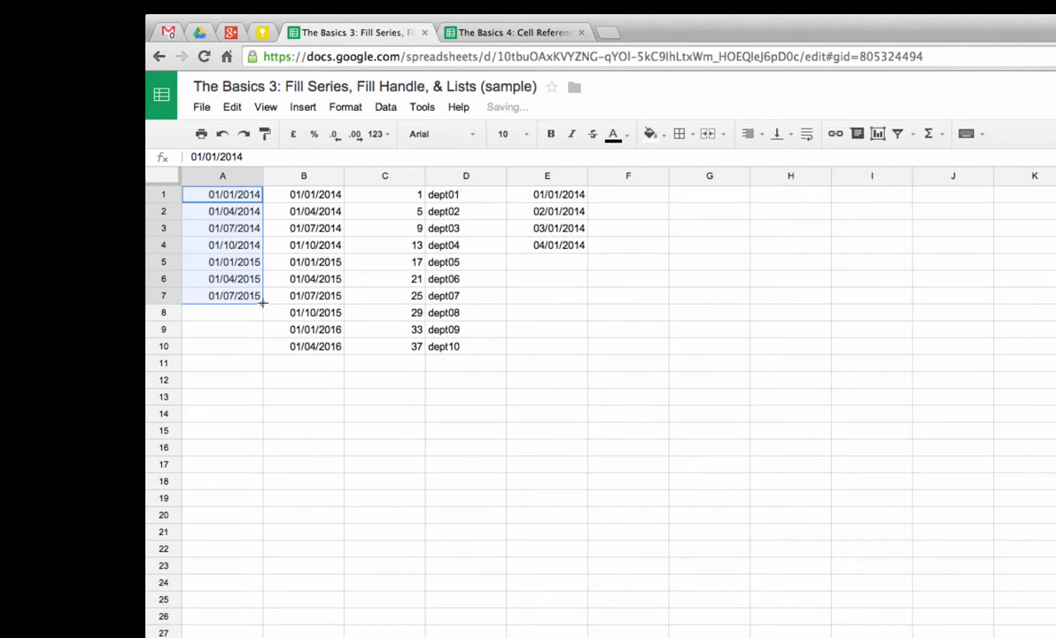
Extend the number series in column C, which increases by 4, down to C14.
{"action": "left_click", "coordinate": [522, 259]}
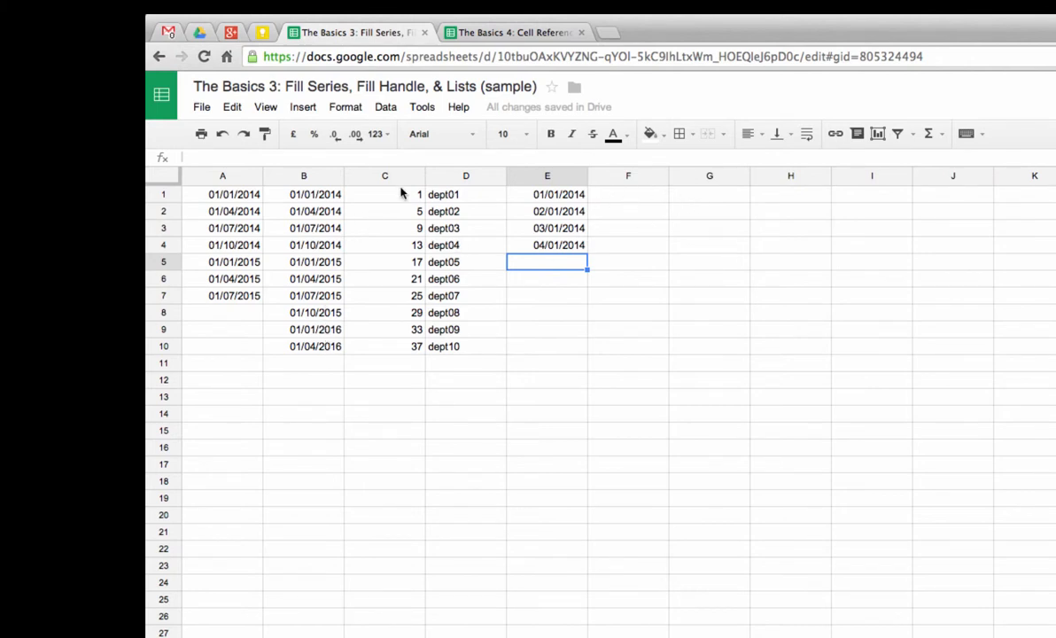
{"action": "left_click_drag", "start_coordinate": [398, 194], "coordinate": [430, 416]}
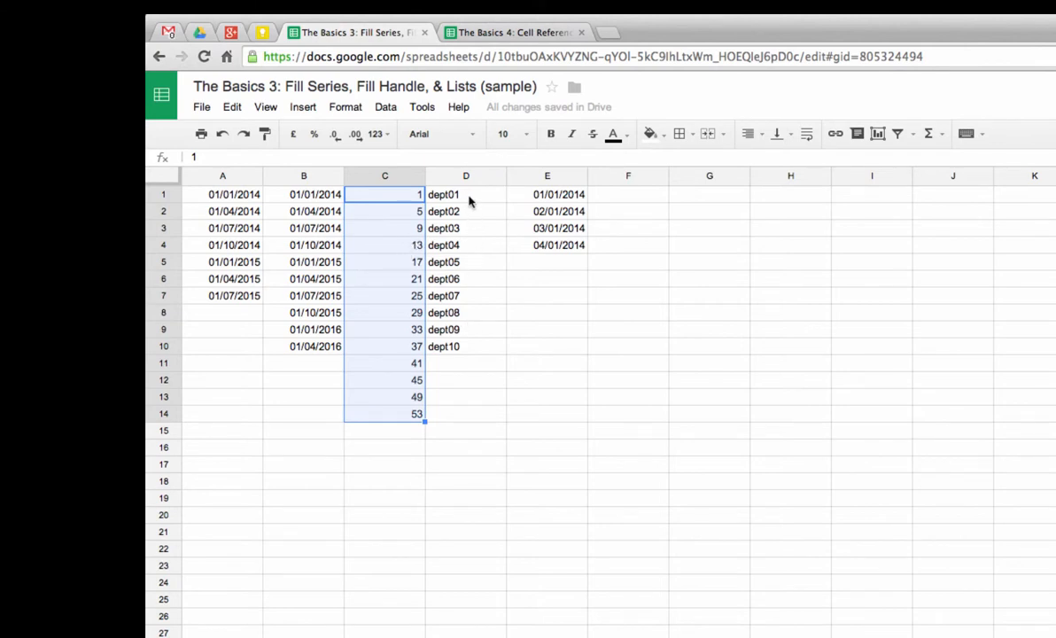
Enter Product01 in F1 and fill the numbered product series down to F7.
{"action": "left_click", "coordinate": [625, 196]}
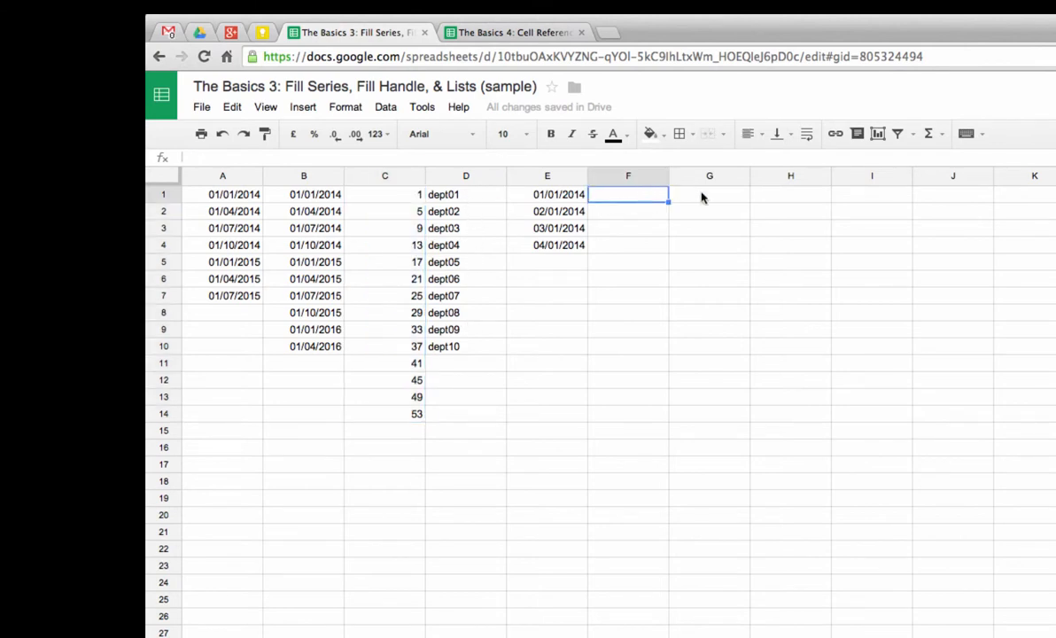
{"action": "type", "text": "Product01"}
{"action": "key", "text": "Return"}
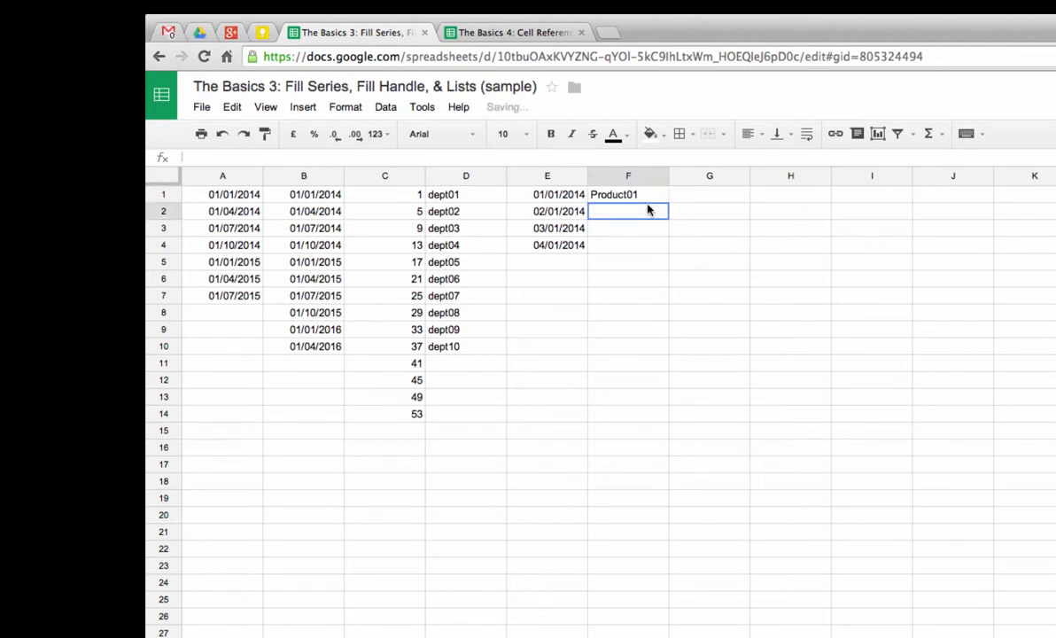
{"action": "left_click", "coordinate": [653, 196]}
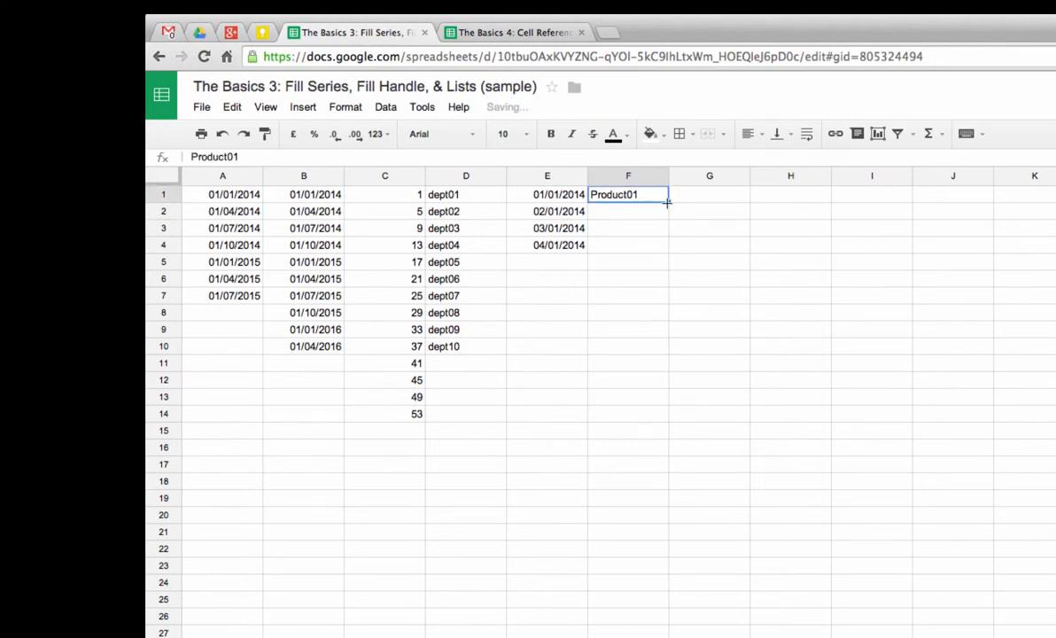
{"action": "left_click_drag", "start_coordinate": [668, 202], "coordinate": [669, 306]}
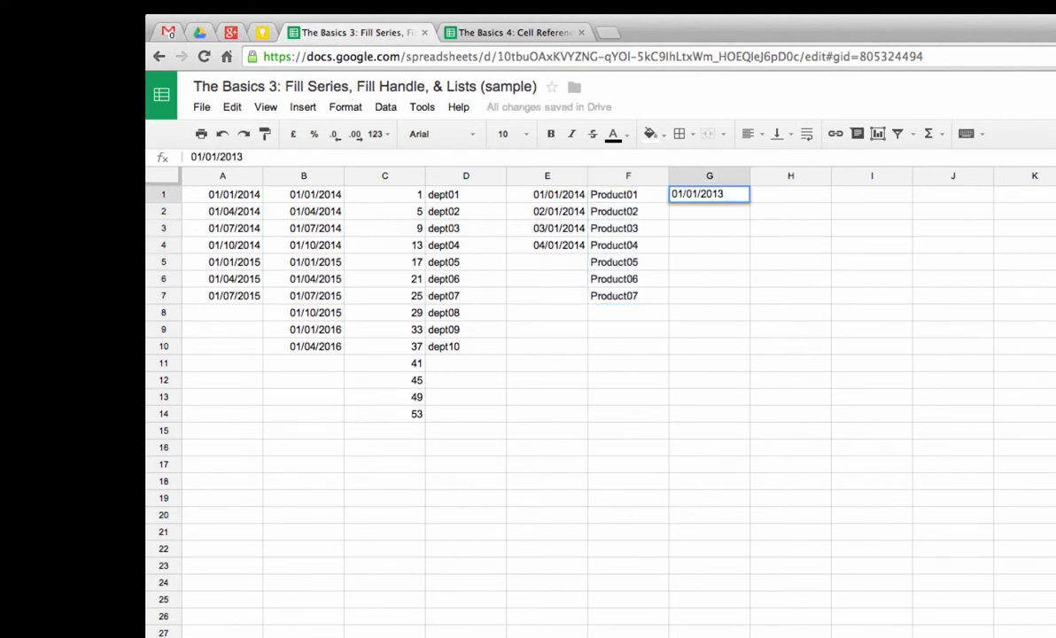
Enter 01/01/2013 in G1 and copy the same date down through G13 without incrementing it.
{"action": "key", "text": "Return"}
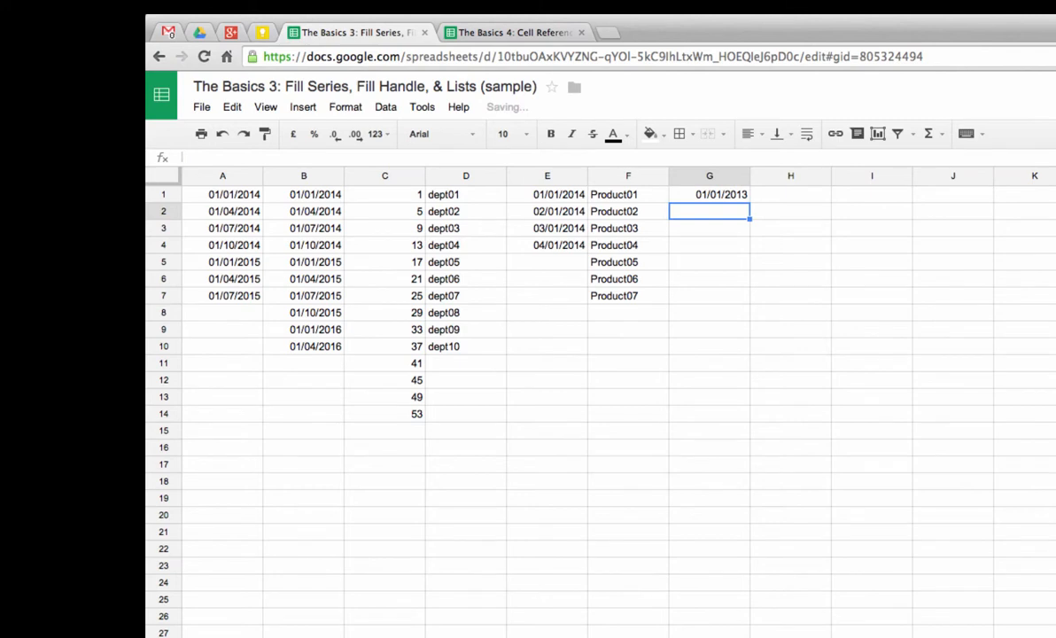
{"action": "left_click", "coordinate": [727, 194]}
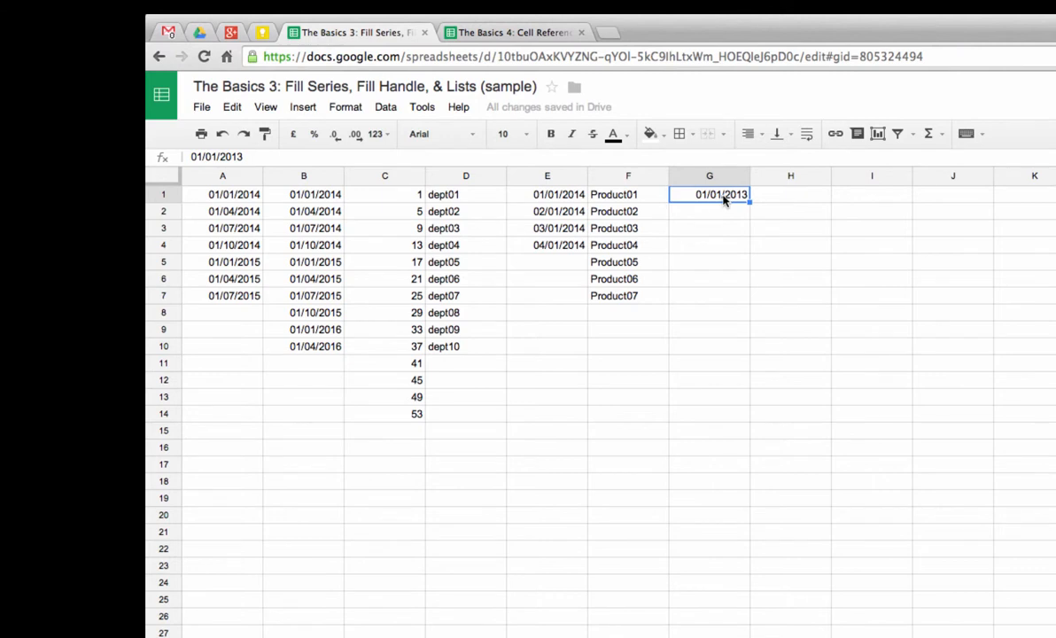
{"action": "left_click_drag", "start_coordinate": [724, 201], "coordinate": [715, 398]}
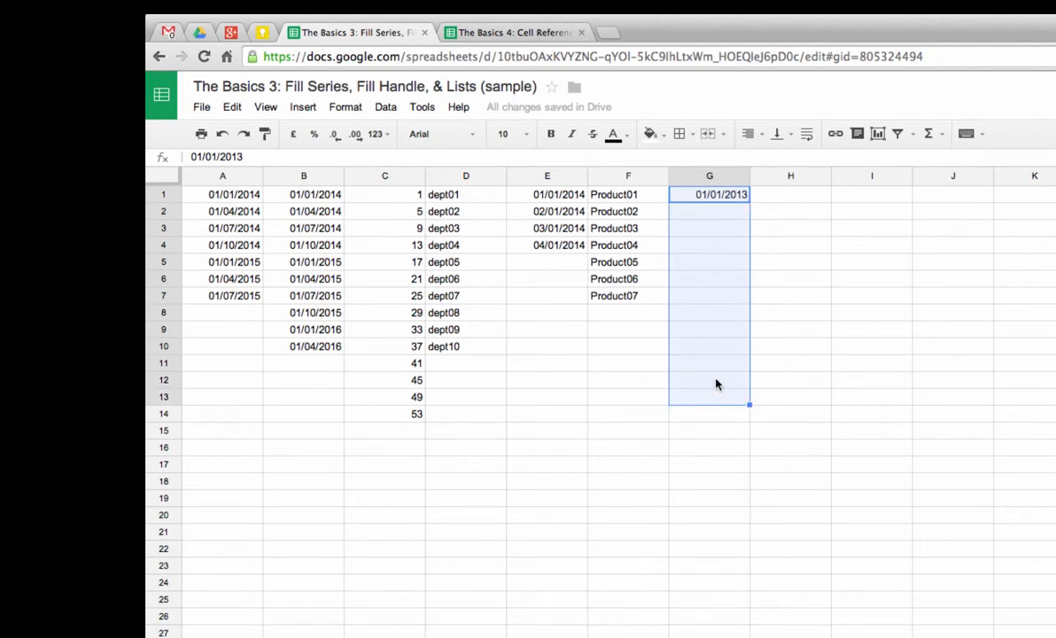
{"action": "key", "text": "ctrl+d"}
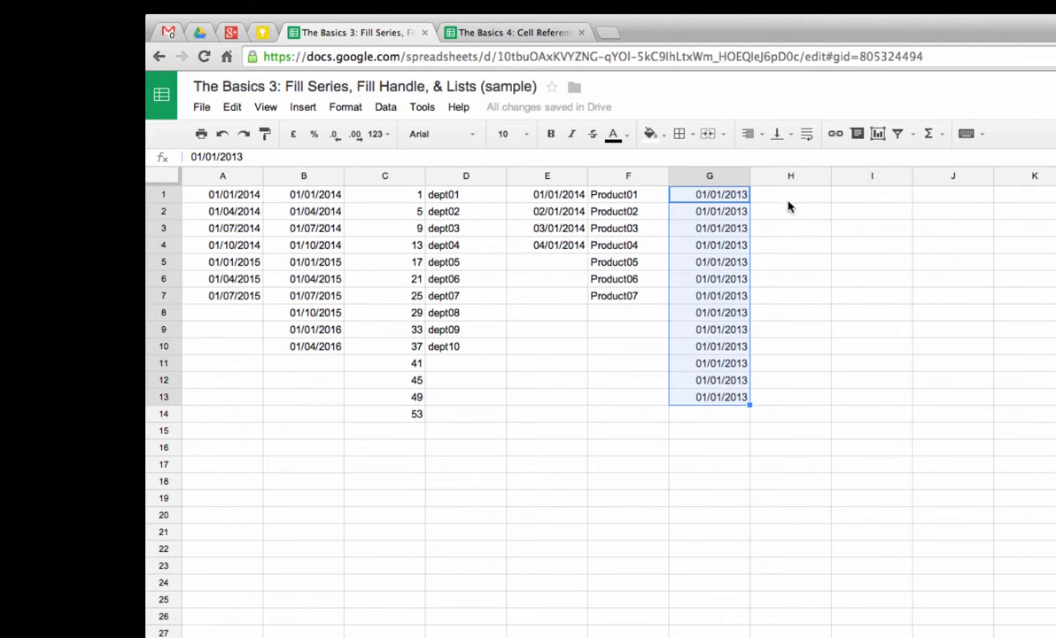
Copy the date 01/01/2013 from G1 across row 1 through column K and beyond without incrementing it.
{"action": "left_click", "coordinate": [741, 195]}
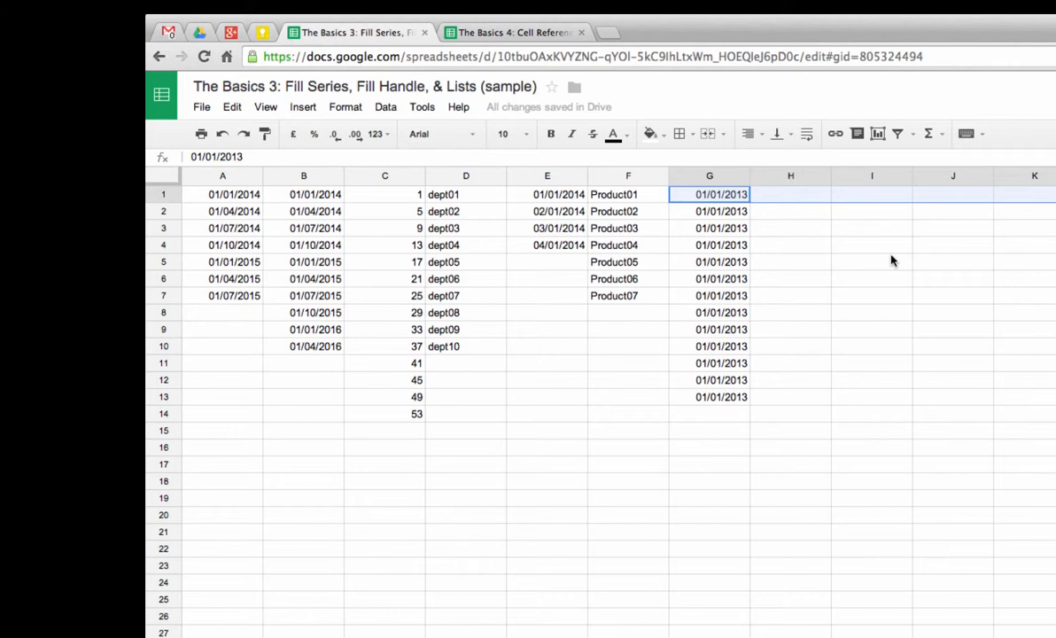
{"action": "key", "text": "ctrl+r"}
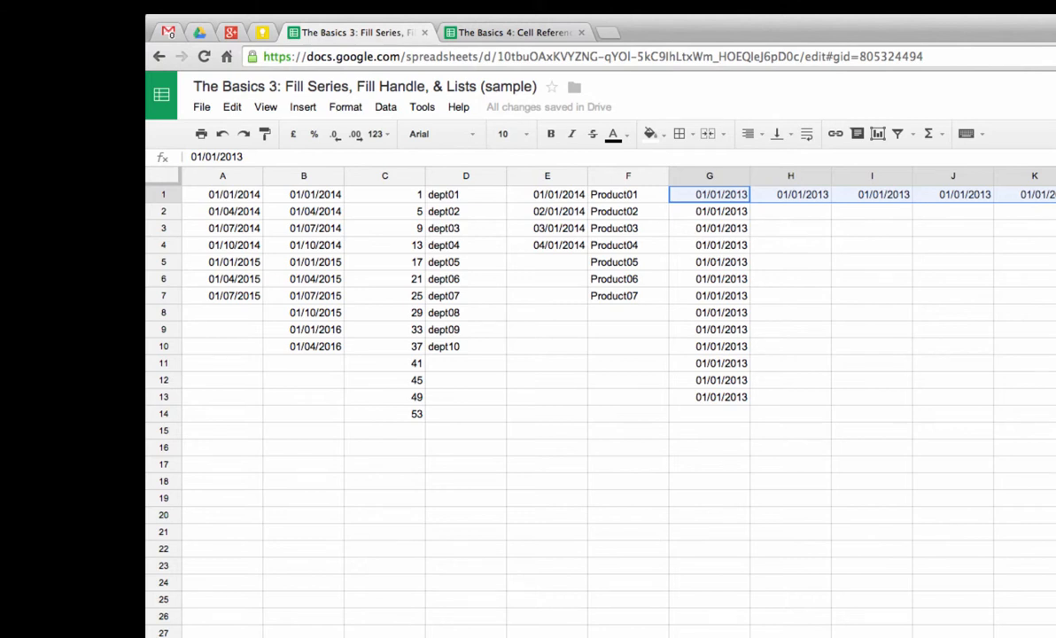
Enter Mon in A18 and fill the abbreviated weekday series across row 18 to G18.
{"action": "left_click", "coordinate": [244, 485]}
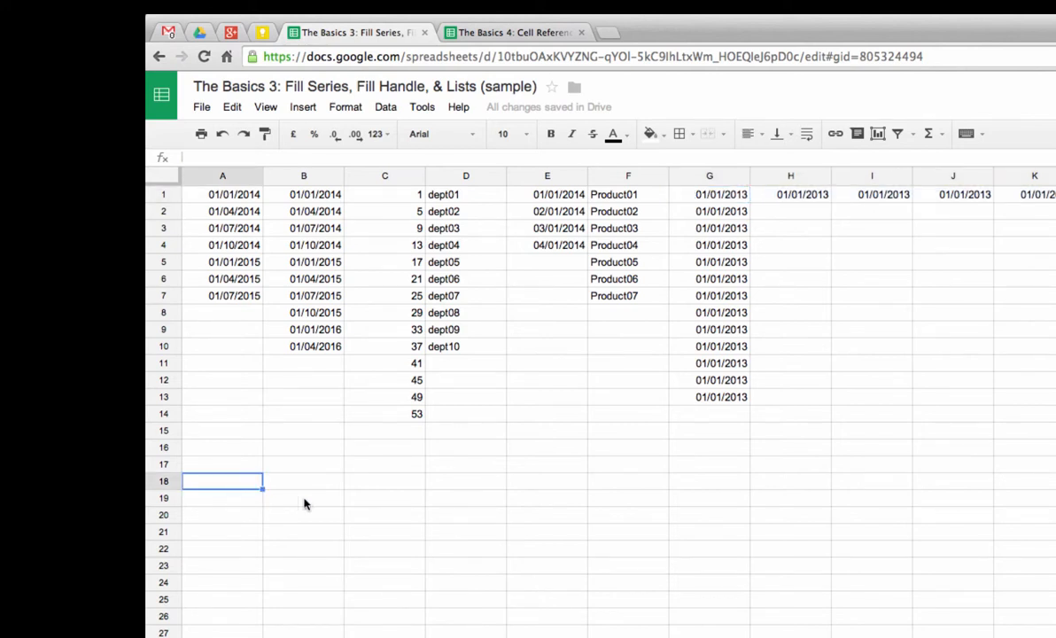
{"action": "type", "text": "Mon"}
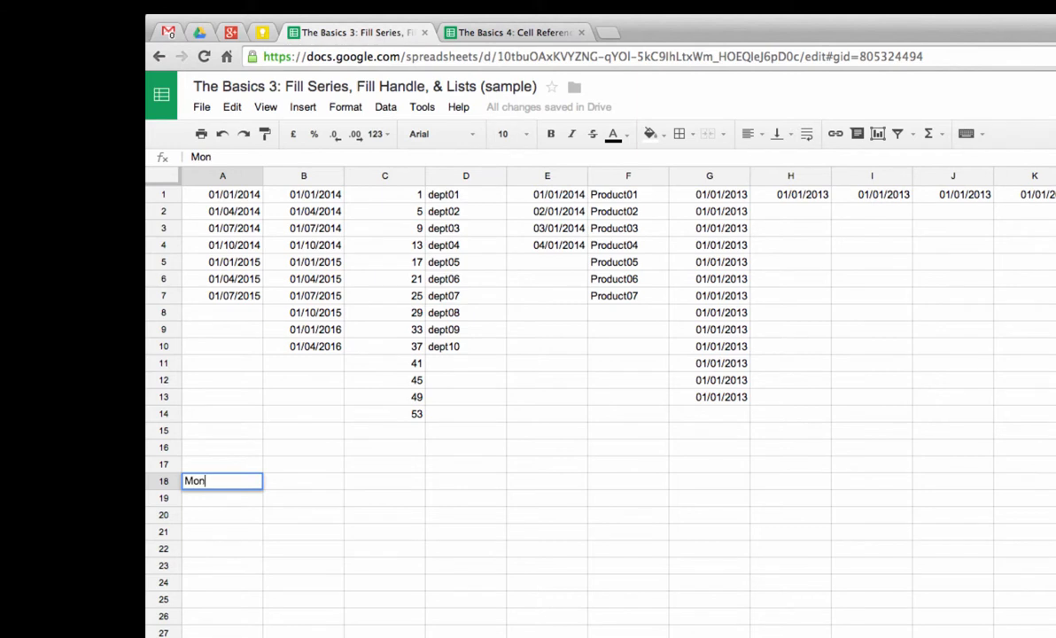
{"action": "key", "text": "Return"}
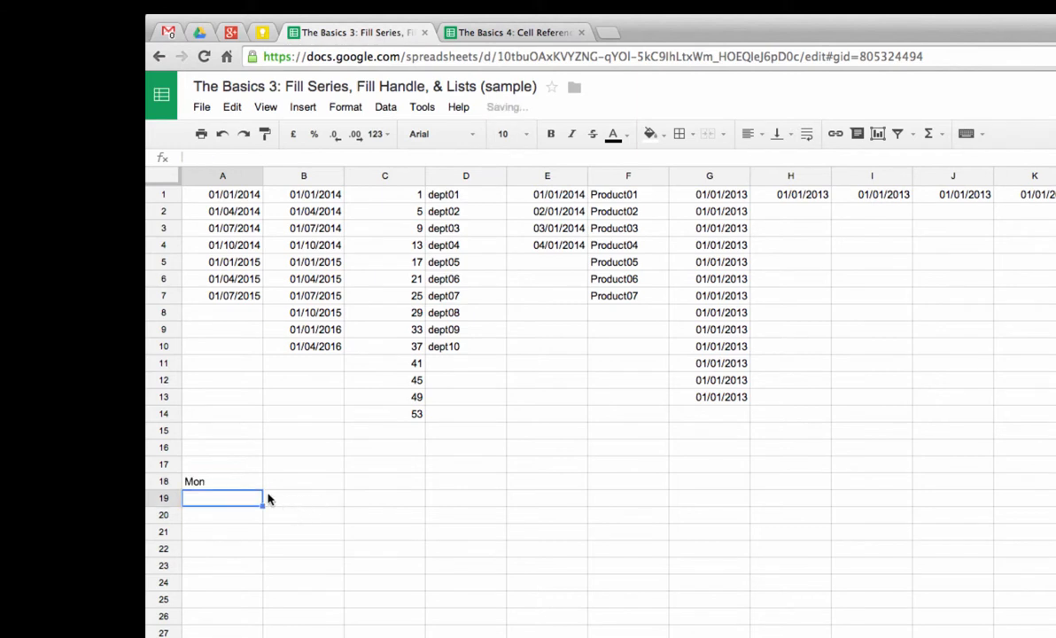
{"action": "left_click", "coordinate": [230, 476]}
{"action": "left_click_drag", "start_coordinate": [262, 489], "coordinate": [682, 481]}
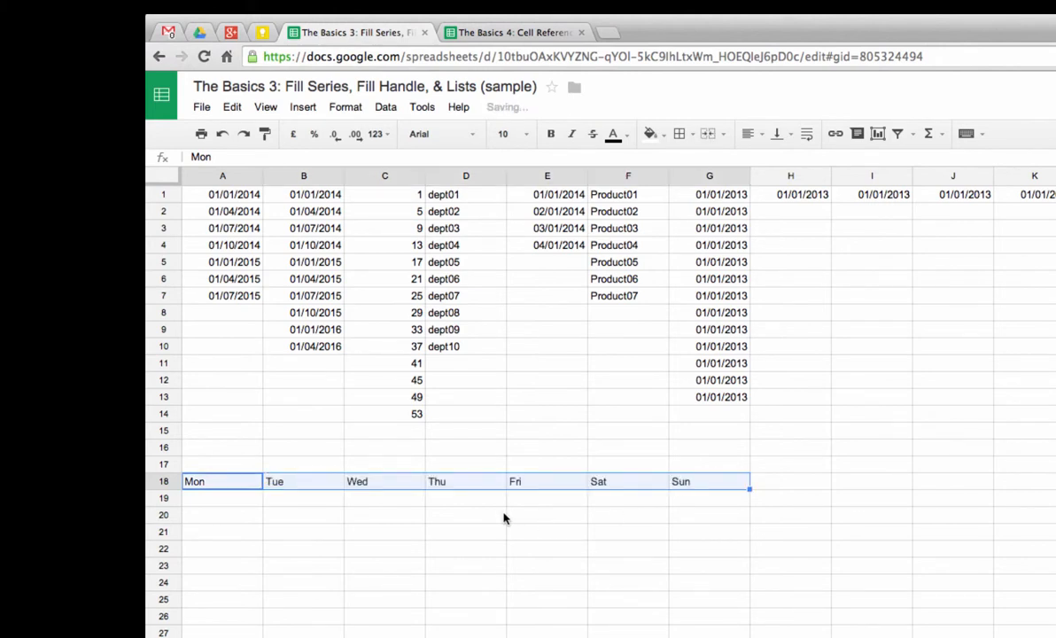
Enter Monday in A19 and fill the full weekday names down column A past row 27.
{"action": "left_click", "coordinate": [227, 496]}
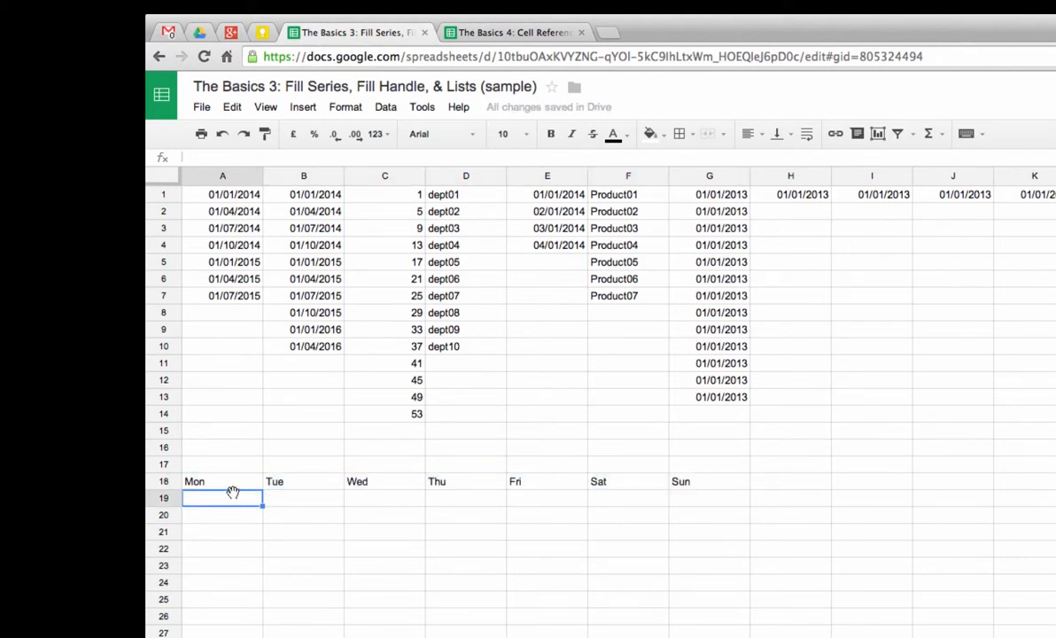
{"action": "type", "text": "Monday"}
{"action": "key", "text": "Return"}
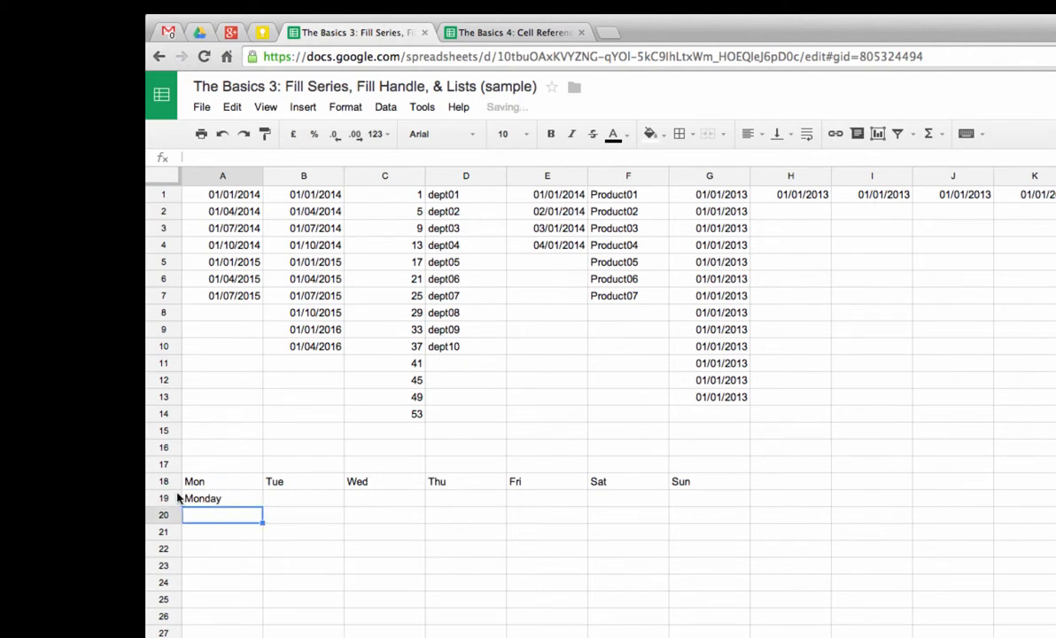
{"action": "left_click", "coordinate": [234, 500]}
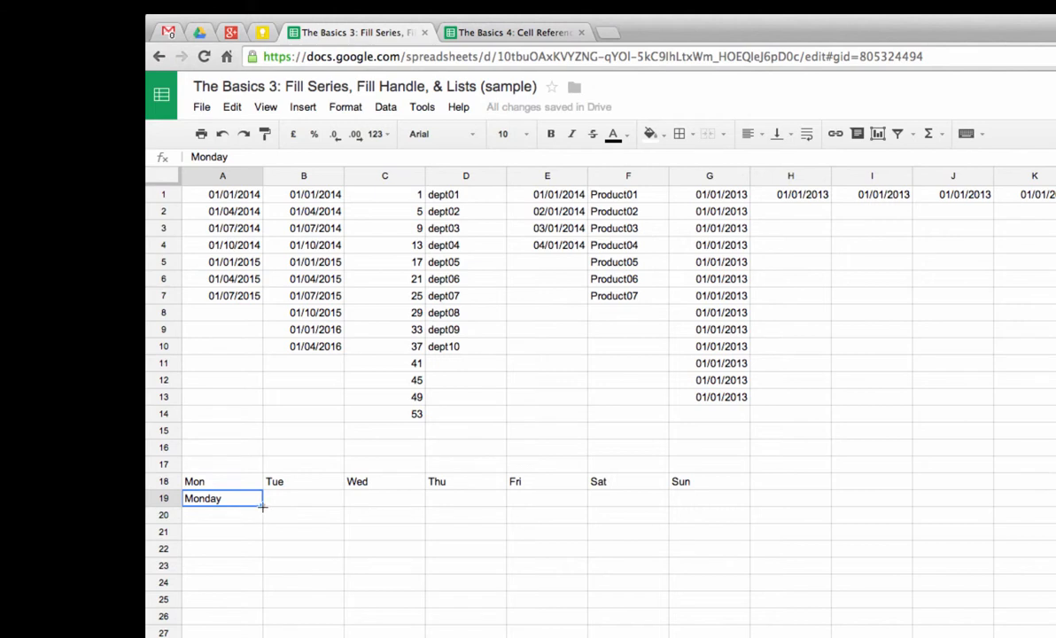
{"action": "left_click_drag", "start_coordinate": [263, 506], "coordinate": [261, 636]}
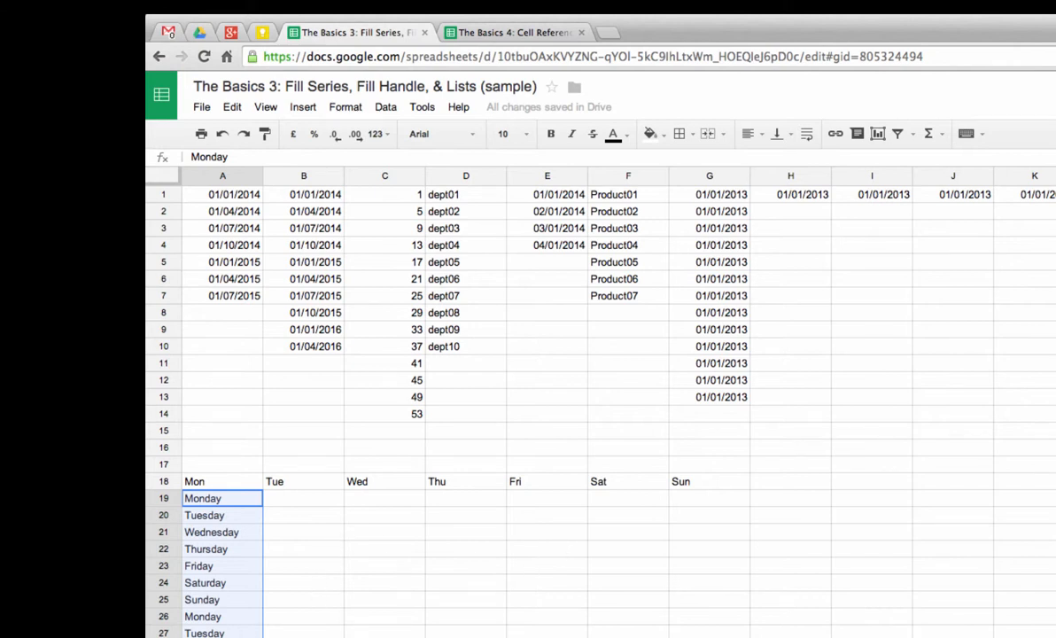
Enter Jan in column A below the weekday names and fill the abbreviated month series across that row.
{"action": "left_click", "coordinate": [223, 637]}
{"action": "type", "text": "J"}
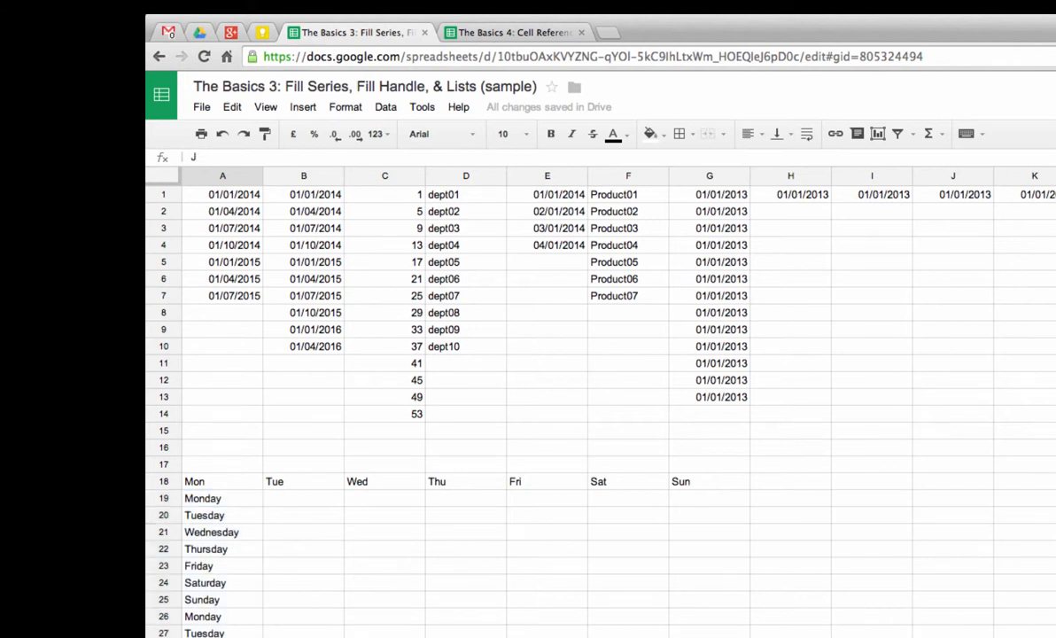
{"action": "type", "text": "an"}
{"action": "key", "text": "Return"}
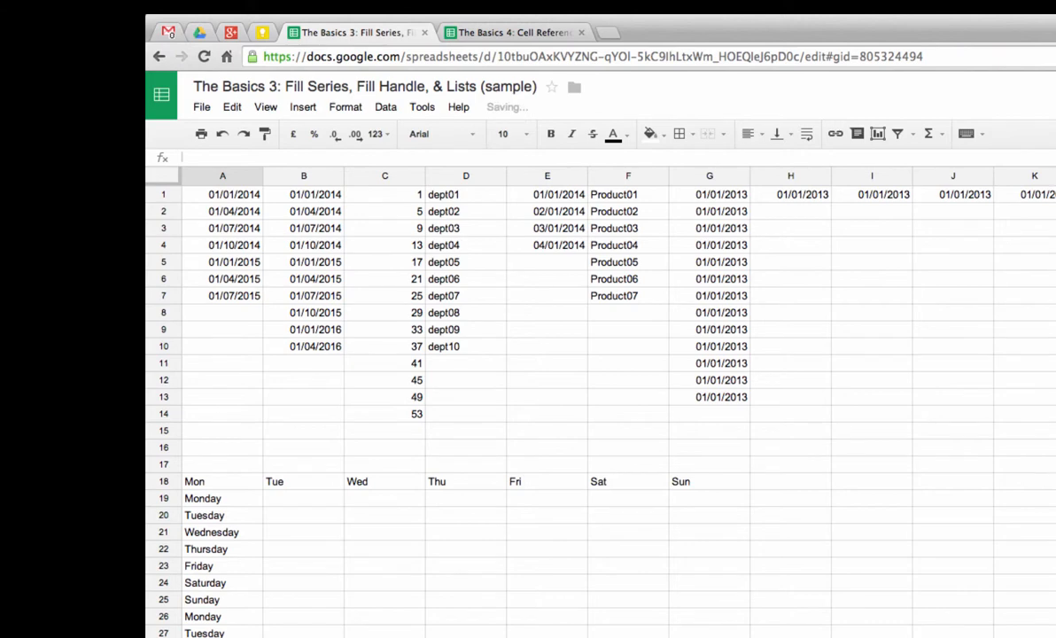
{"action": "key", "text": "Up"}
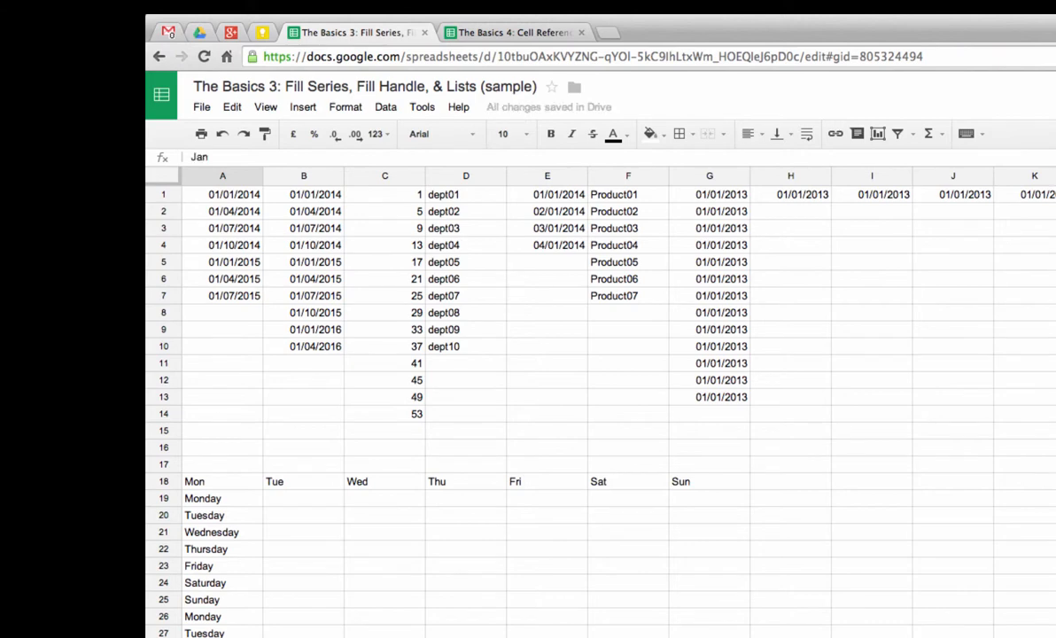
{"action": "left_click_drag", "start_coordinate": [264, 637], "coordinate": [1054, 637]}
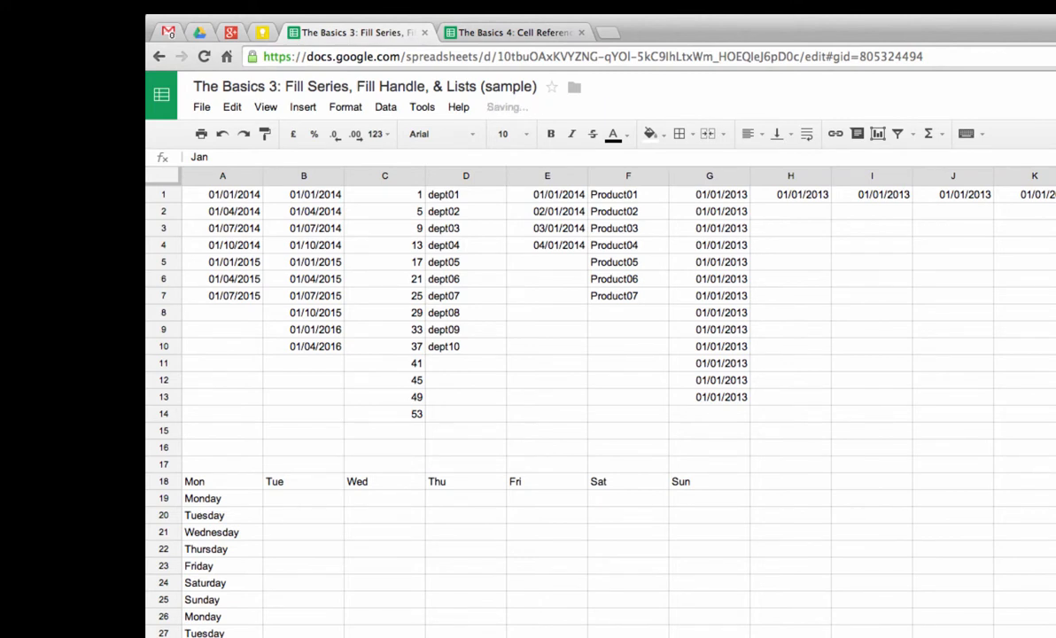
Enter January in column A below the weekday names and fill the full month names across that row.
{"action": "left_click", "coordinate": [222, 637]}
{"action": "type", "text": "Ja"}
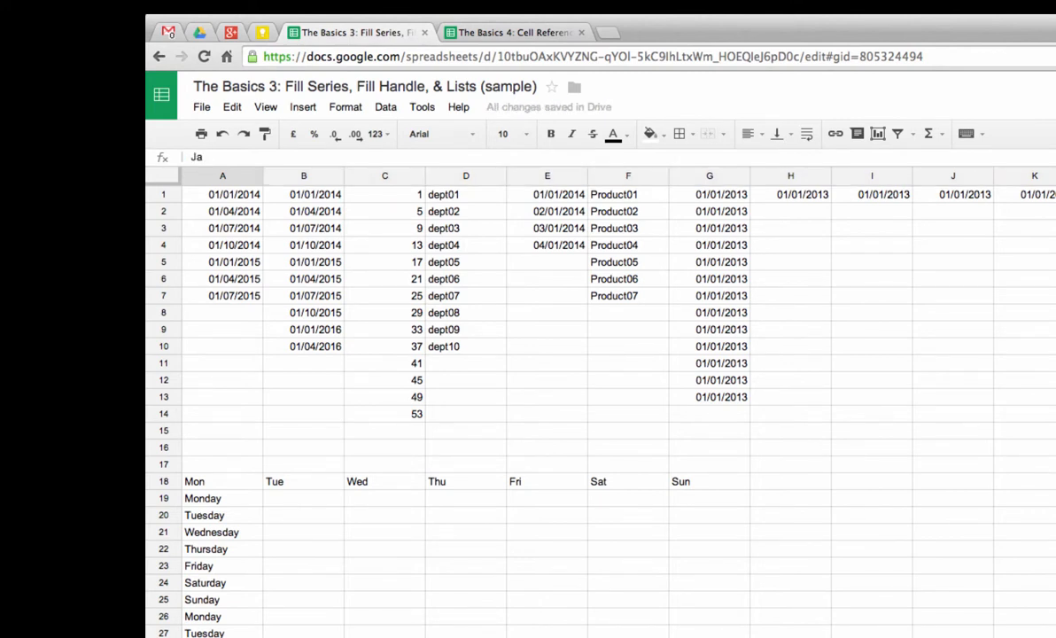
{"action": "type", "text": "nuary"}
{"action": "key", "text": "Return"}
{"action": "key", "text": "Up"}
{"action": "left_click_drag", "start_coordinate": [263, 637], "coordinate": [1055, 637]}
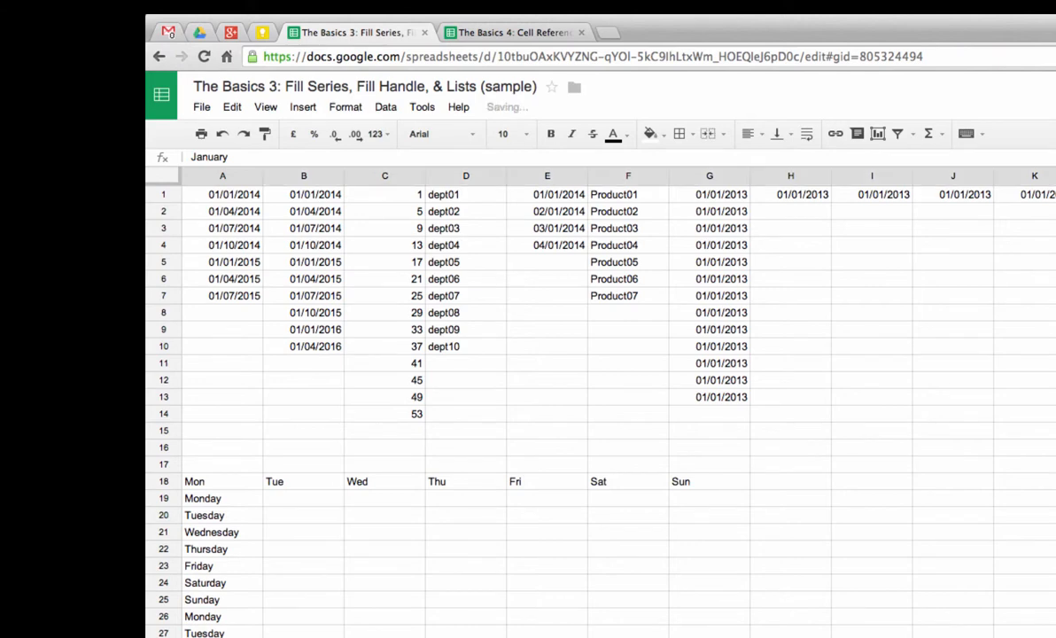
Switch to the "The Basics 4: Cell Referencing (sample)" spreadsheet and fill the Checkout Price formula =B2+C2 from D2 down to D5.
{"action": "key", "text": "ctrl+Tab"}
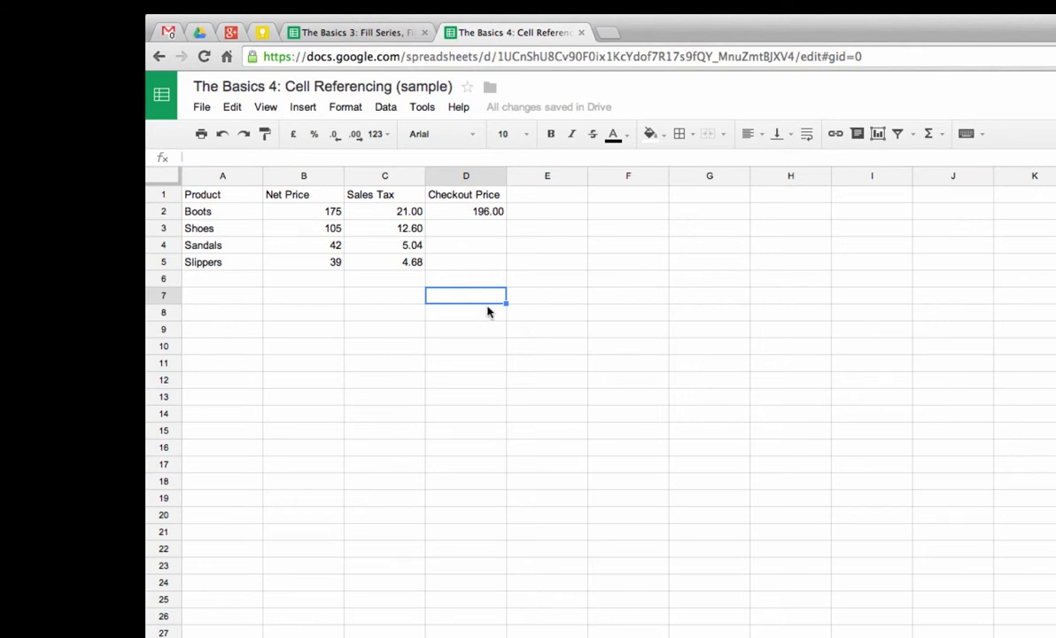
{"action": "left_click", "coordinate": [490, 213]}
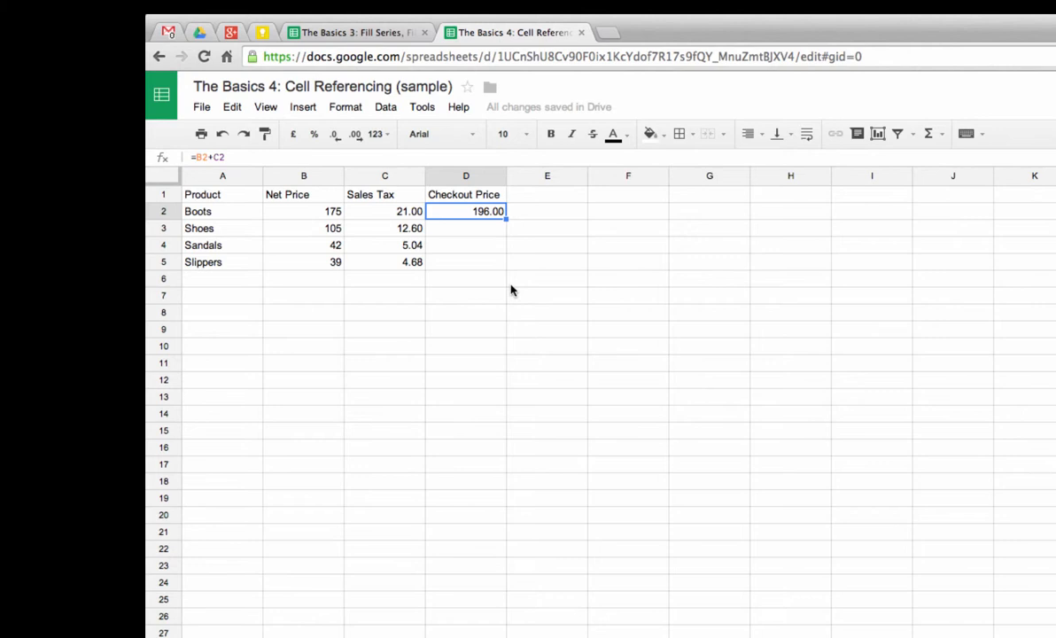
{"action": "double_click", "coordinate": [480, 213]}
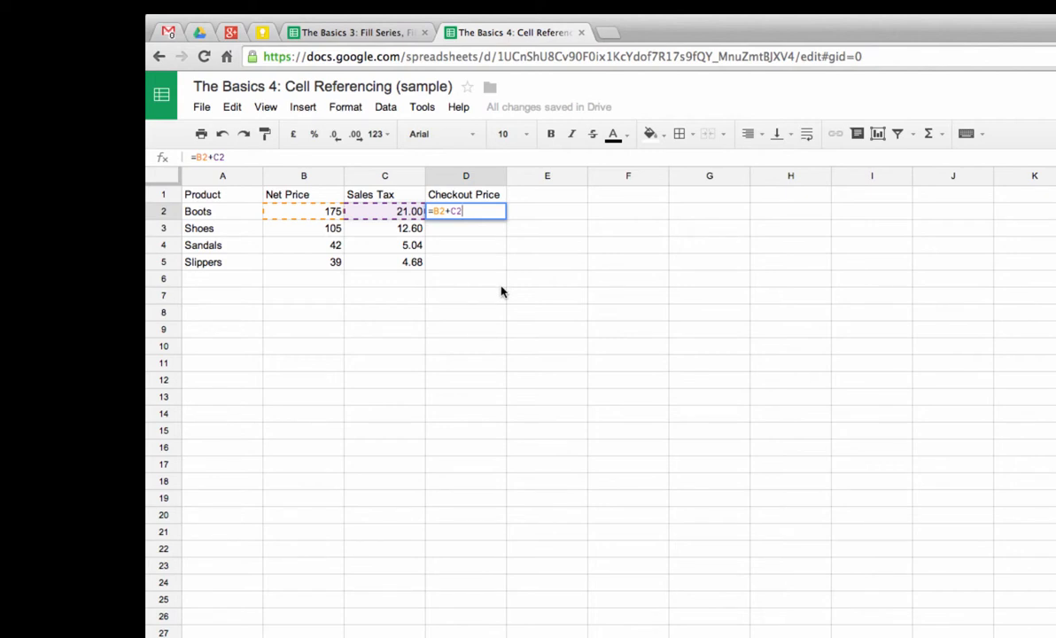
{"action": "key", "text": "Return"}
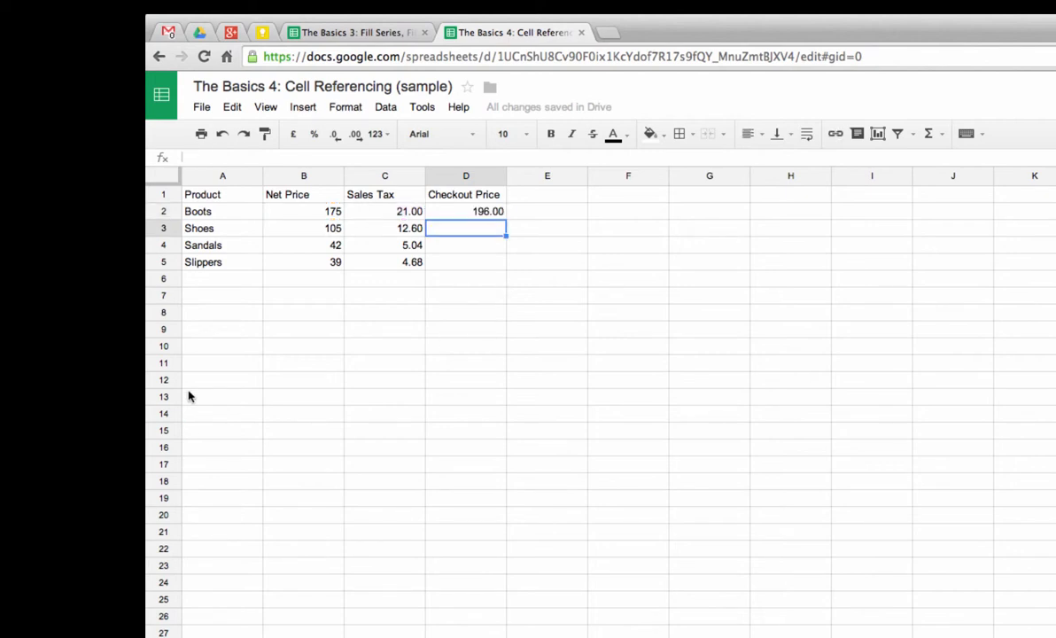
{"action": "left_click", "coordinate": [467, 209]}
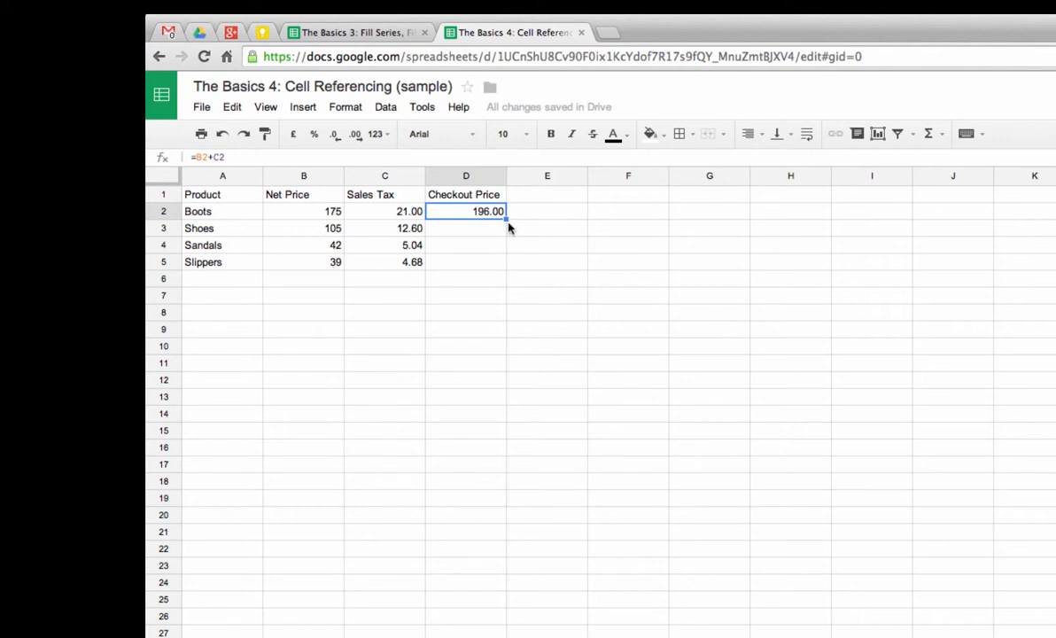
{"action": "double_click", "coordinate": [506, 219]}
Compare the relative row references in the Checkout Price formulas across cells D2 to D5.
{"action": "left_click", "coordinate": [478, 229]}
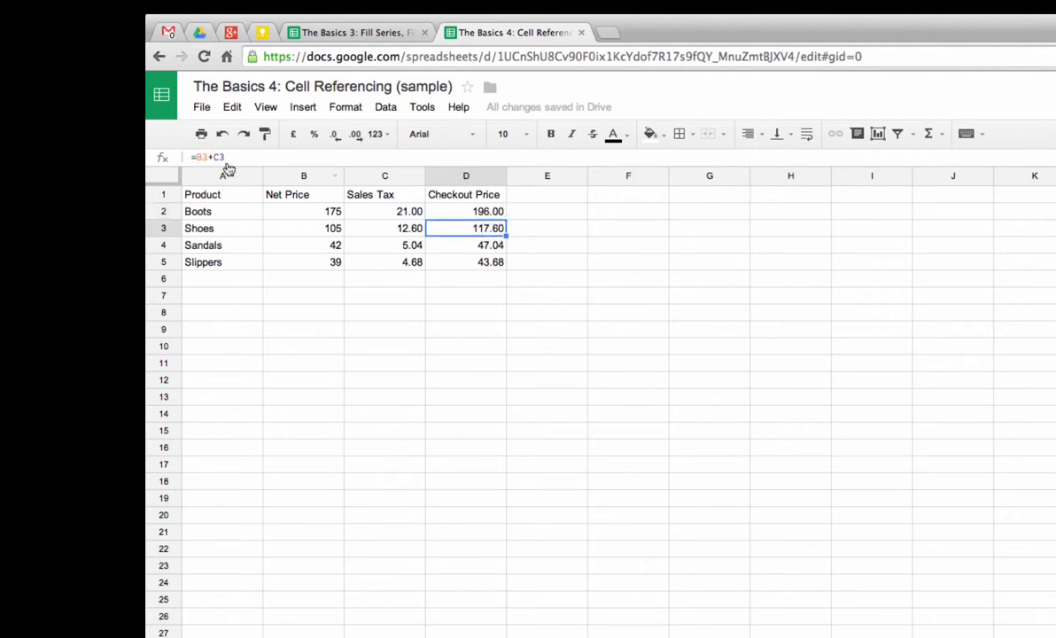
{"action": "left_click", "coordinate": [462, 243]}
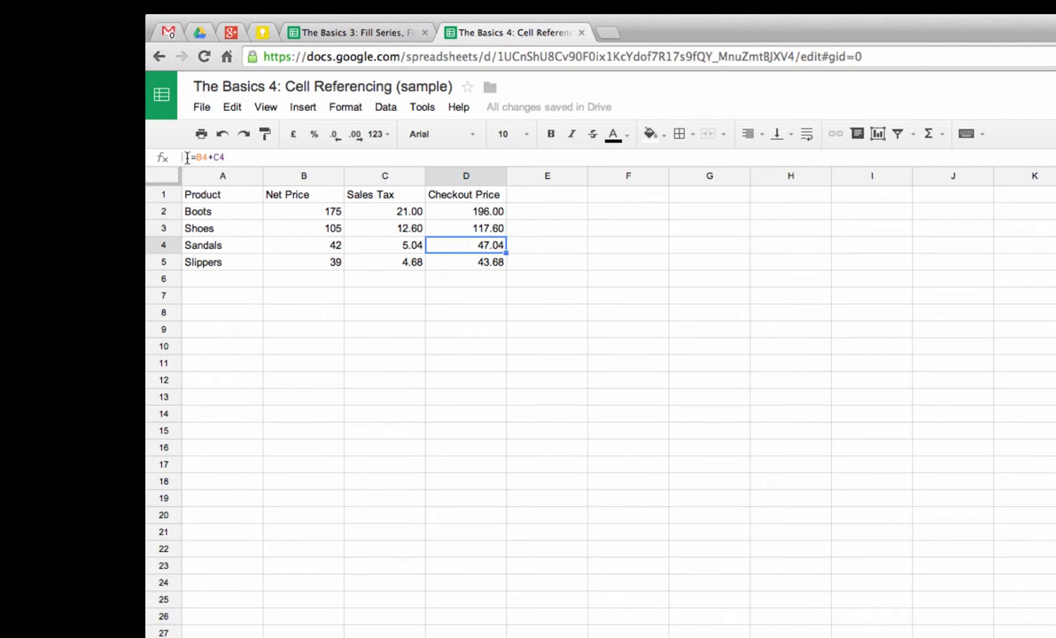
{"action": "left_click", "coordinate": [485, 263]}
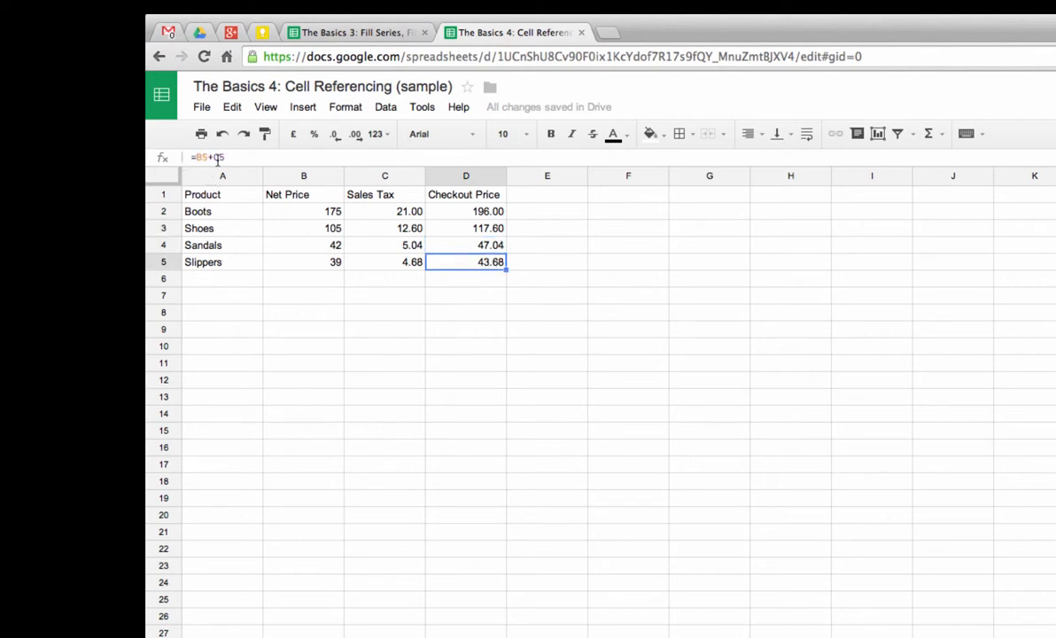
{"action": "left_click", "coordinate": [483, 214]}
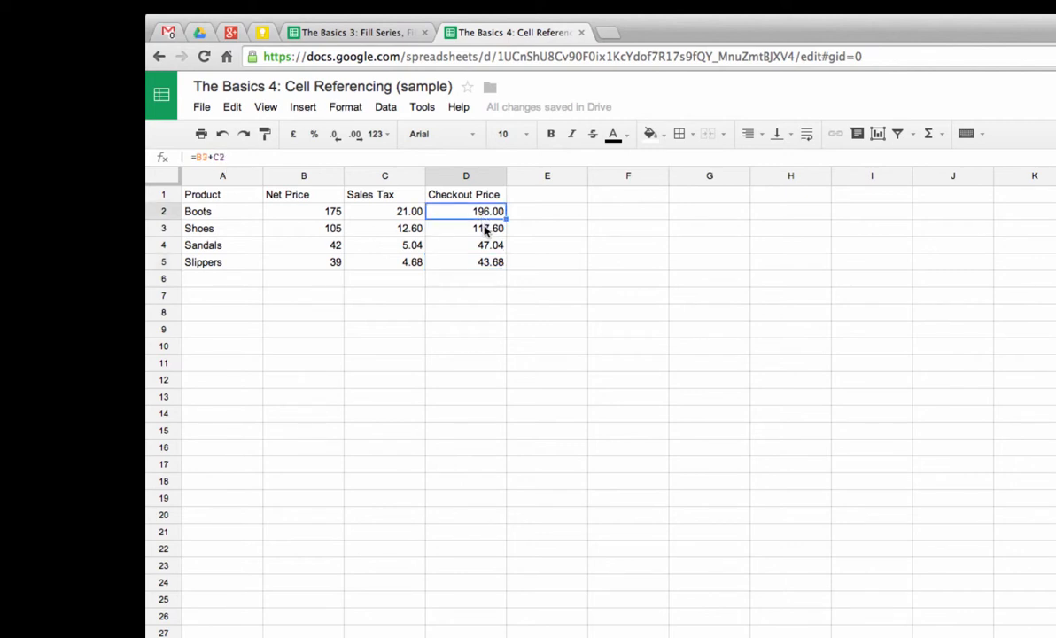
{"action": "left_click", "coordinate": [486, 230]}
{"action": "left_click", "coordinate": [488, 245]}
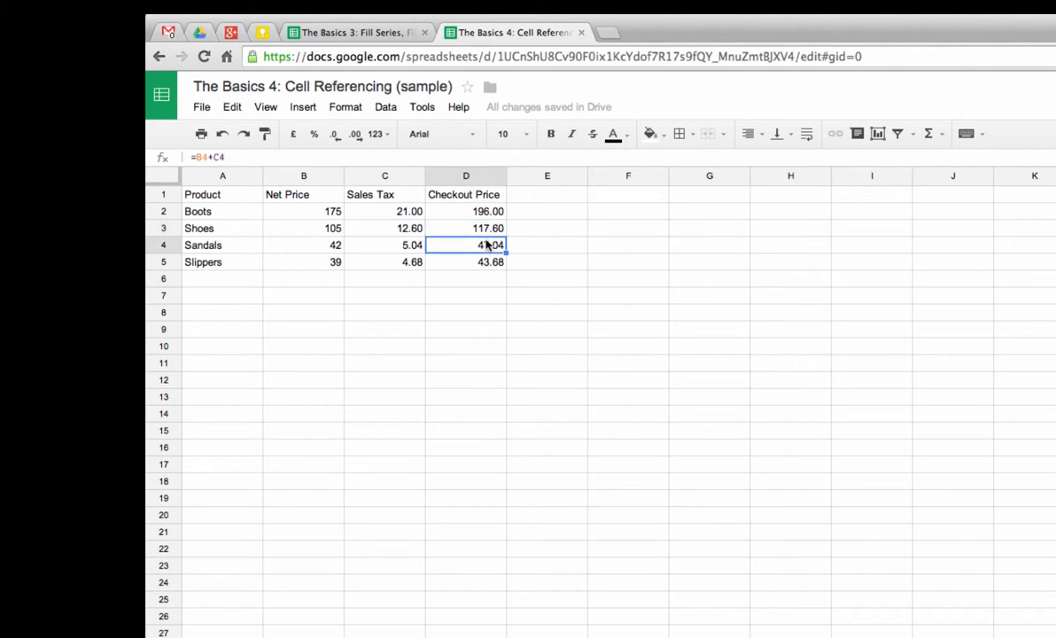
{"action": "left_click", "coordinate": [488, 269]}
{"action": "left_click", "coordinate": [479, 212]}
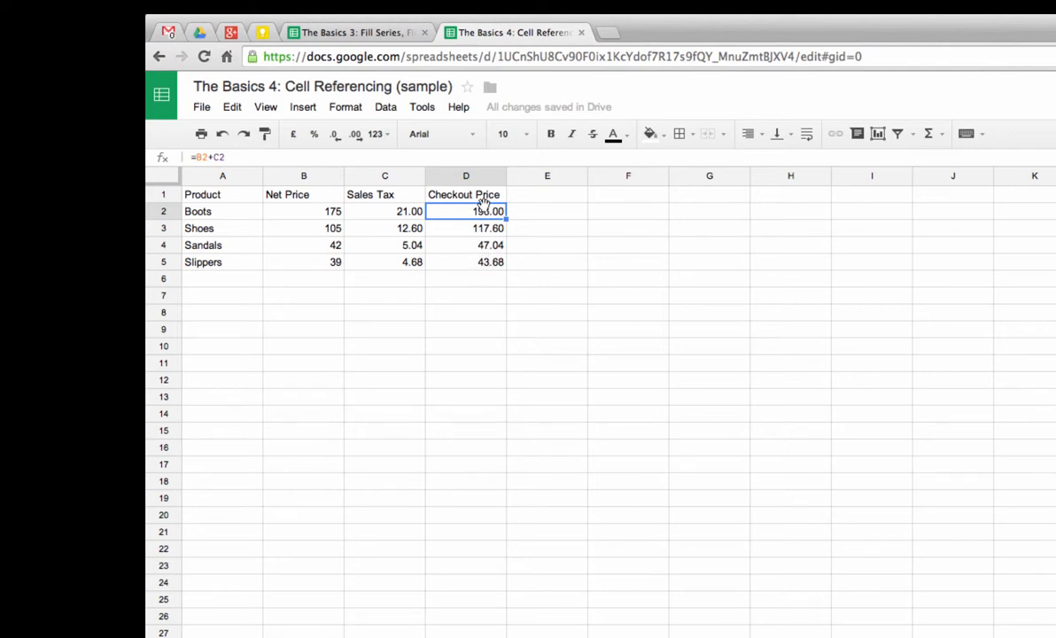
{"action": "left_click", "coordinate": [485, 229]}
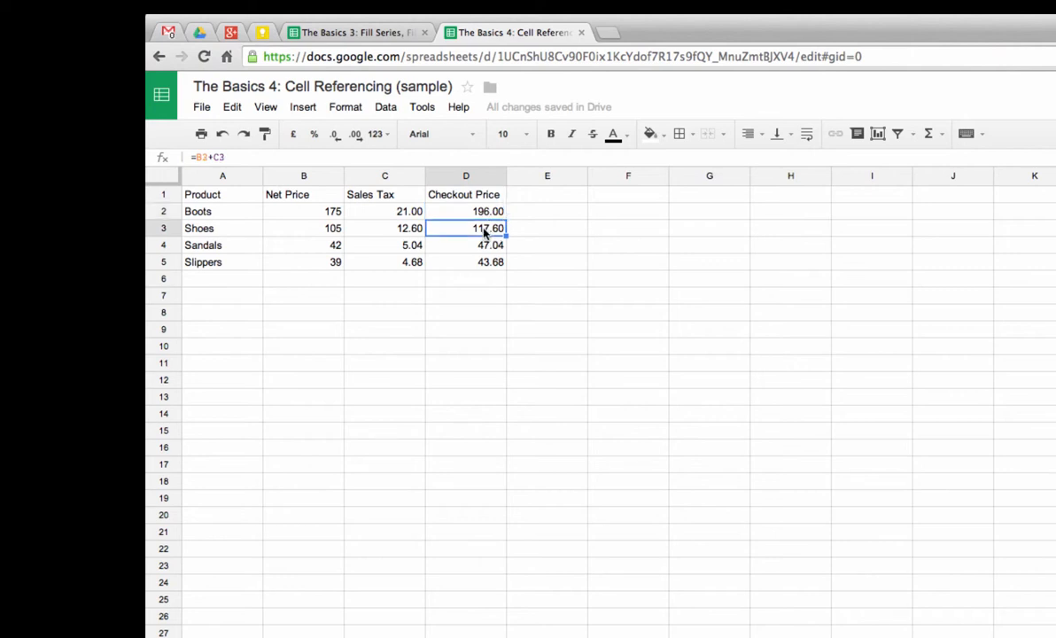
{"action": "left_click", "coordinate": [490, 247]}
{"action": "left_click", "coordinate": [493, 264]}
{"action": "left_click", "coordinate": [454, 228]}
On the next sheet with the shared sales tax cell, fill the formula =B2+(B2*$C$2) from D2 down to D5.
{"action": "key", "text": "alt+Down"}
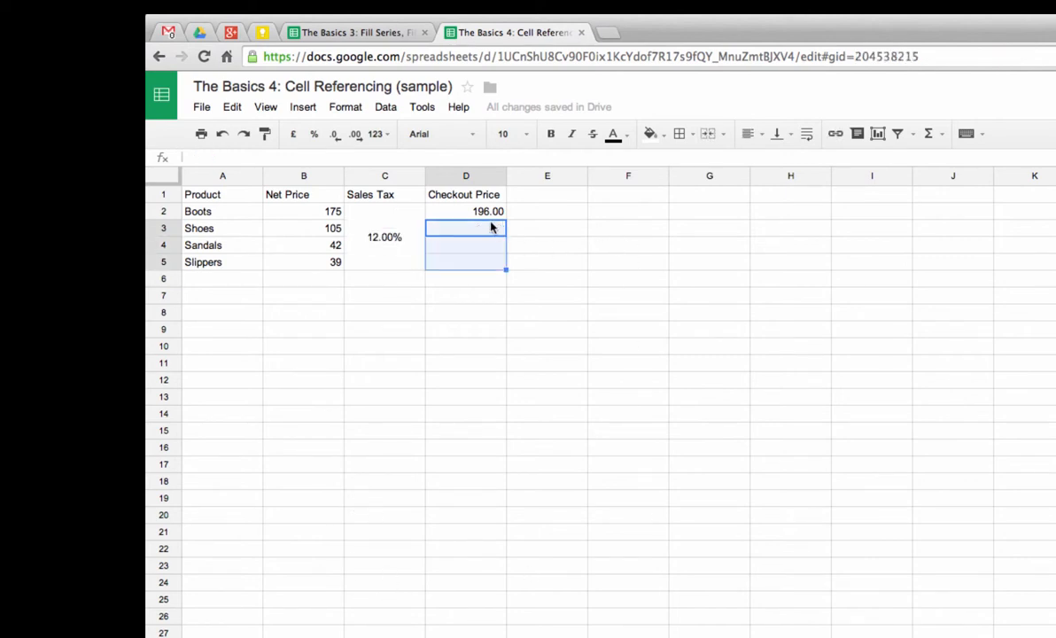
{"action": "left_click", "coordinate": [457, 209]}
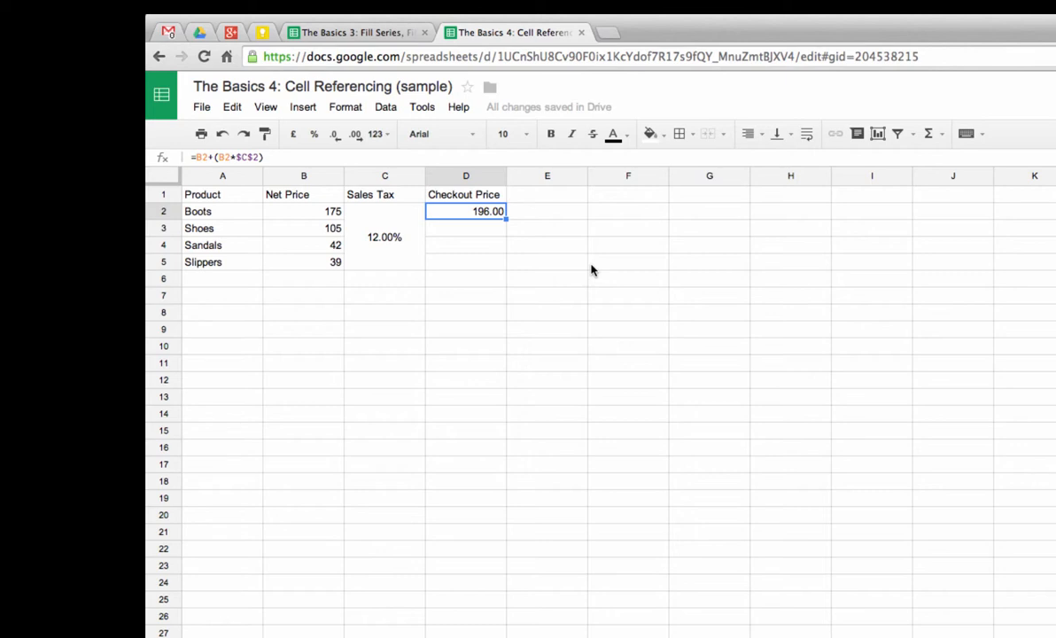
{"action": "double_click", "coordinate": [490, 213]}
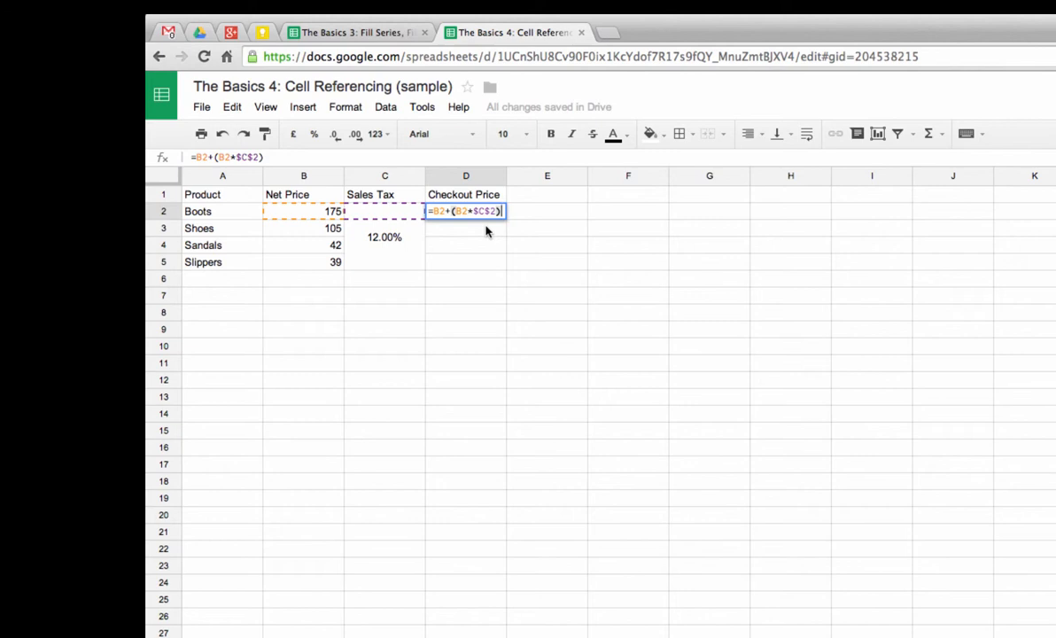
{"action": "key", "text": "Return"}
{"action": "left_click", "coordinate": [479, 211]}
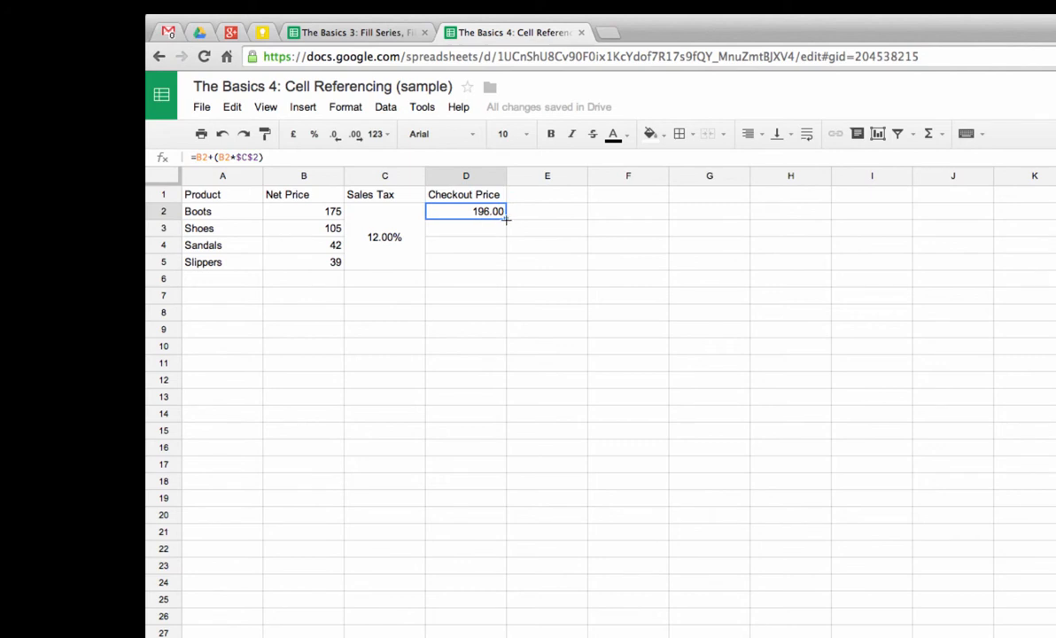
{"action": "left_click_drag", "start_coordinate": [506, 218], "coordinate": [521, 268]}
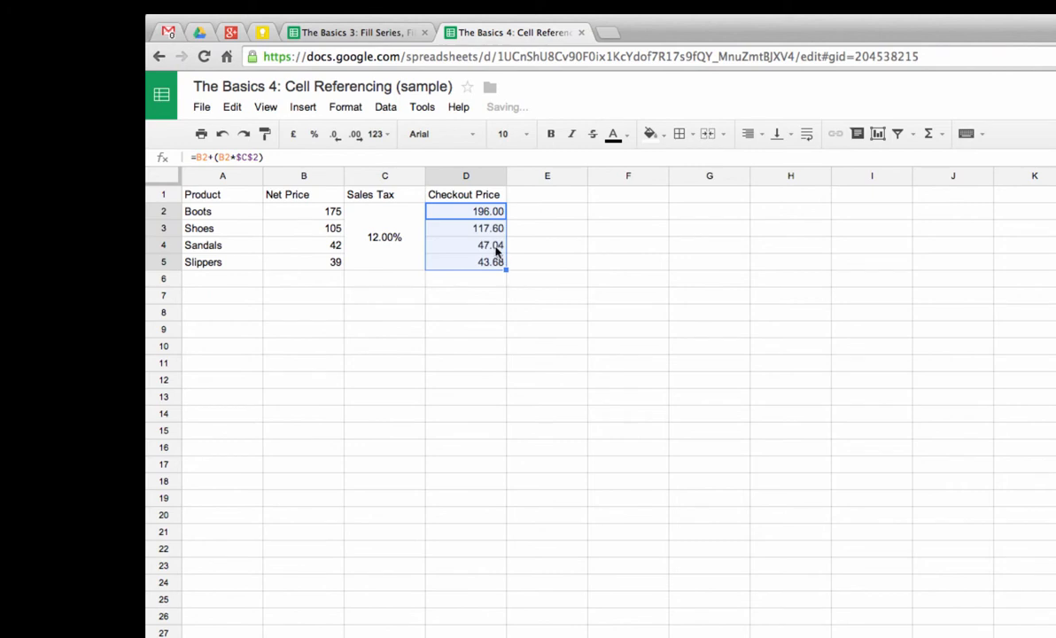
Examine the filled formulas in D3:D5 and open the D2 formula to compare its relative and absolute references.
{"action": "left_click", "coordinate": [481, 229]}
{"action": "left_click", "coordinate": [489, 245]}
{"action": "left_click", "coordinate": [492, 262]}
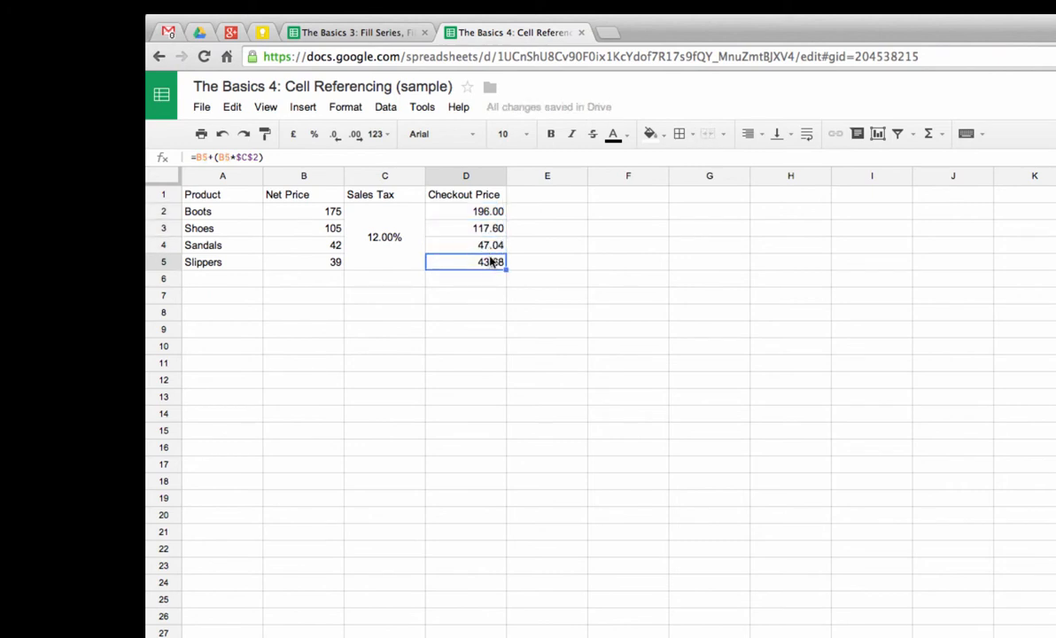
{"action": "left_click", "coordinate": [492, 213]}
{"action": "double_click", "coordinate": [493, 212]}
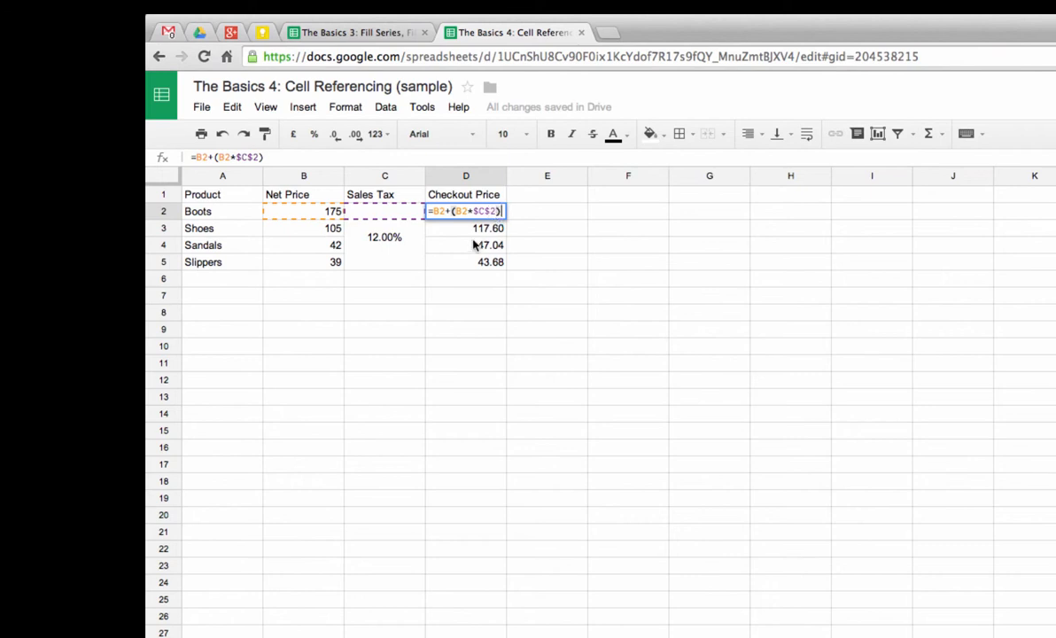
Open the filled Checkout Price formulas in D3 and D4 to compare the relative B references with the absolute $C$2 reference.
{"action": "left_click", "coordinate": [479, 232]}
{"action": "double_click", "coordinate": [480, 232]}
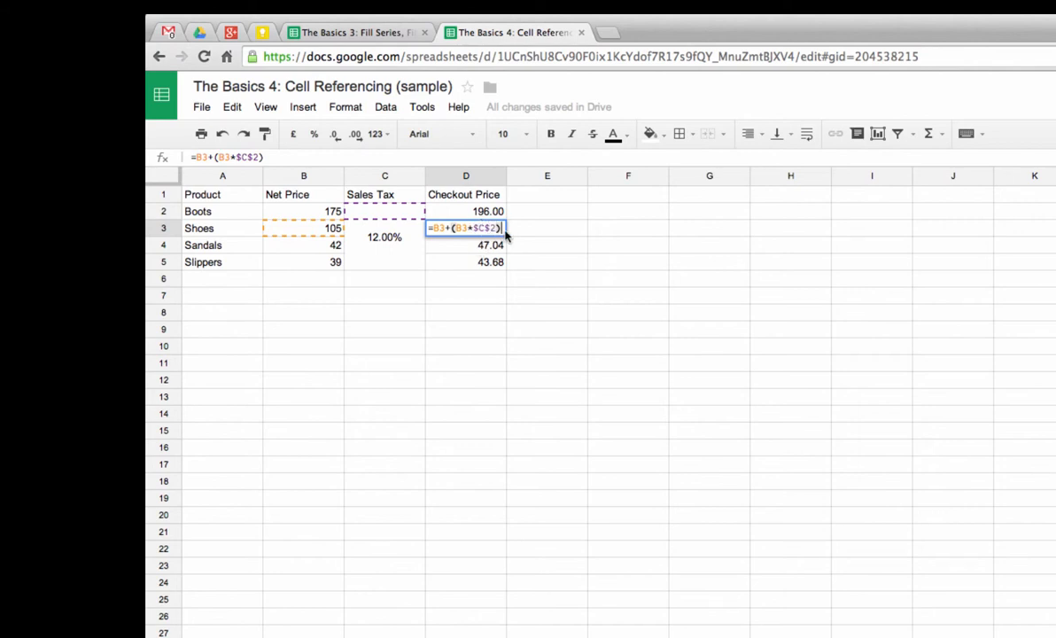
{"action": "left_click", "coordinate": [473, 249]}
{"action": "double_click", "coordinate": [472, 248]}
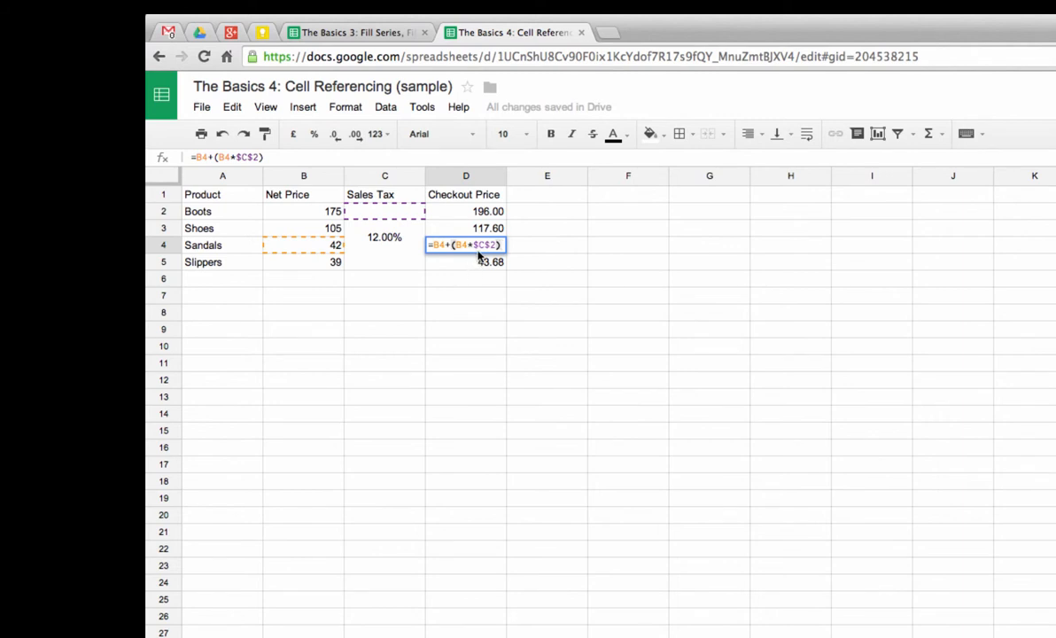
{"action": "key", "text": "Return"}
Cycle the sales tax reference in the D2 formula through its absolute, mixed and relative forms, finishing on $C$2.
{"action": "left_click", "coordinate": [484, 213]}
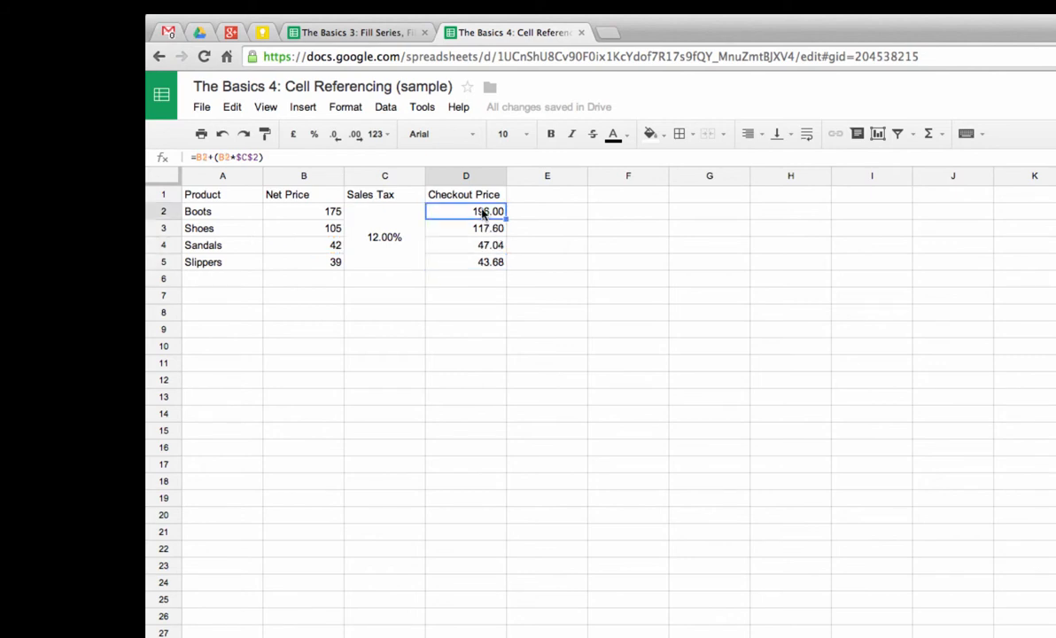
{"action": "double_click", "coordinate": [486, 212]}
{"action": "left_click", "coordinate": [486, 212]}
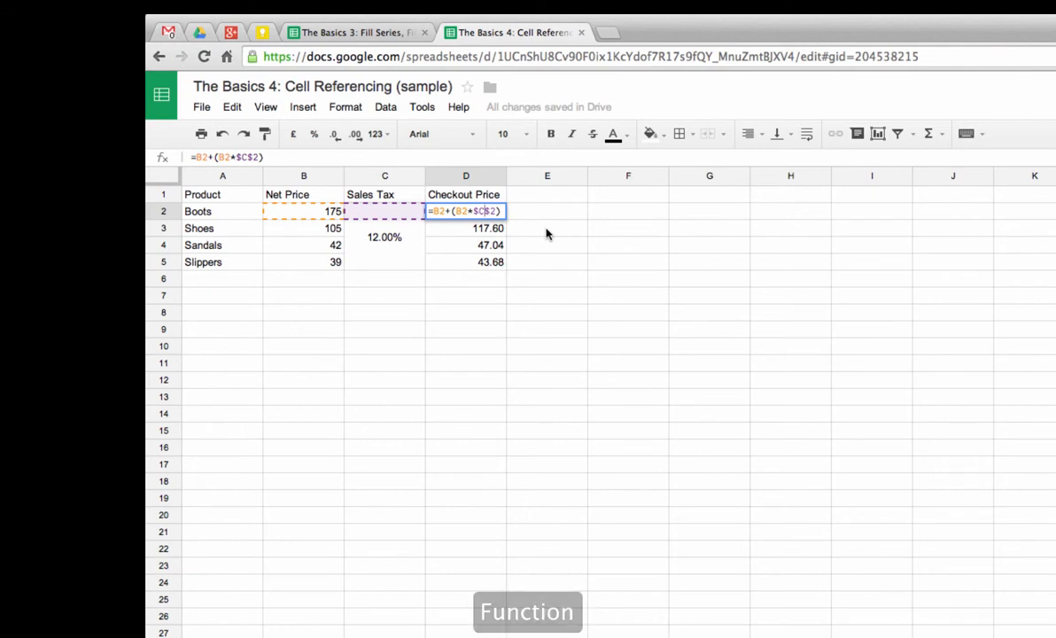
{"action": "key", "text": "F4"}
{"action": "key", "text": "F4"}
{"action": "key", "text": "F4"}
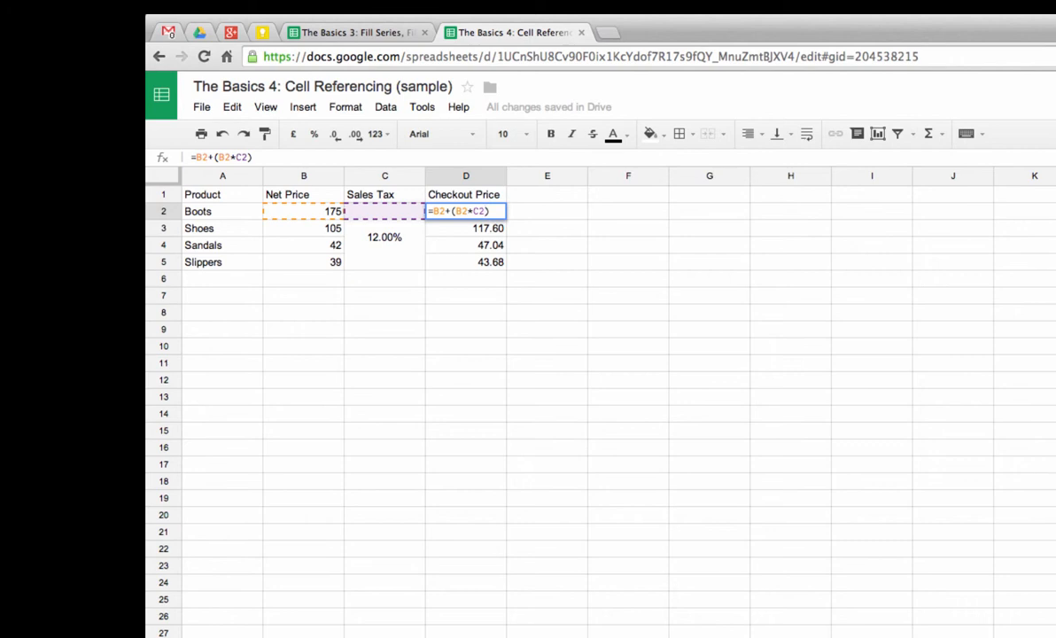
{"action": "key", "text": "F4"}
{"action": "key", "text": "F4"}
{"action": "key", "text": "F4"}
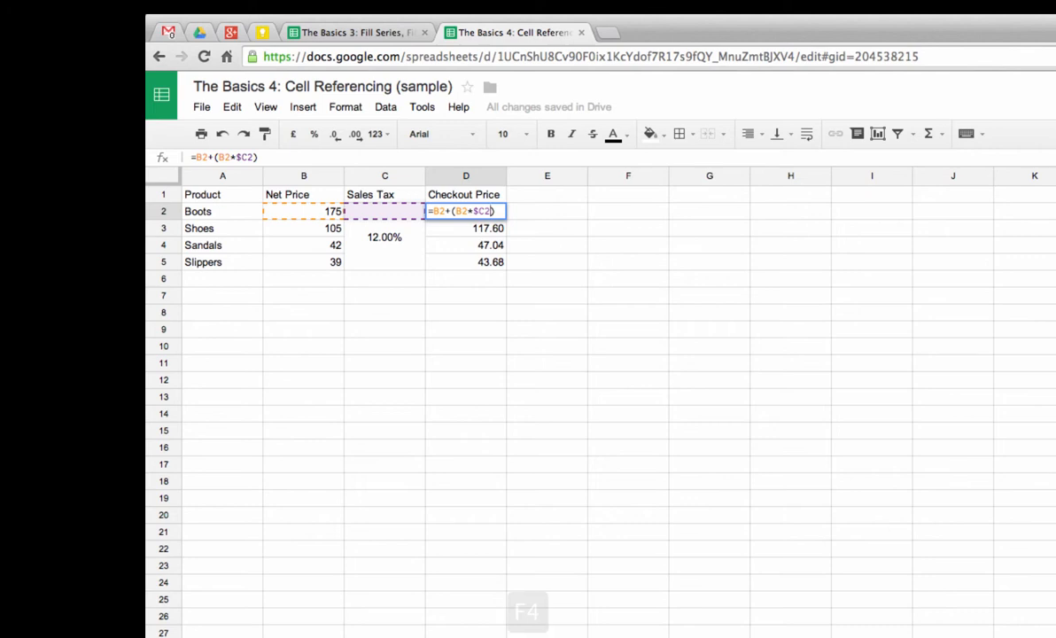
{"action": "key", "text": "F4"}
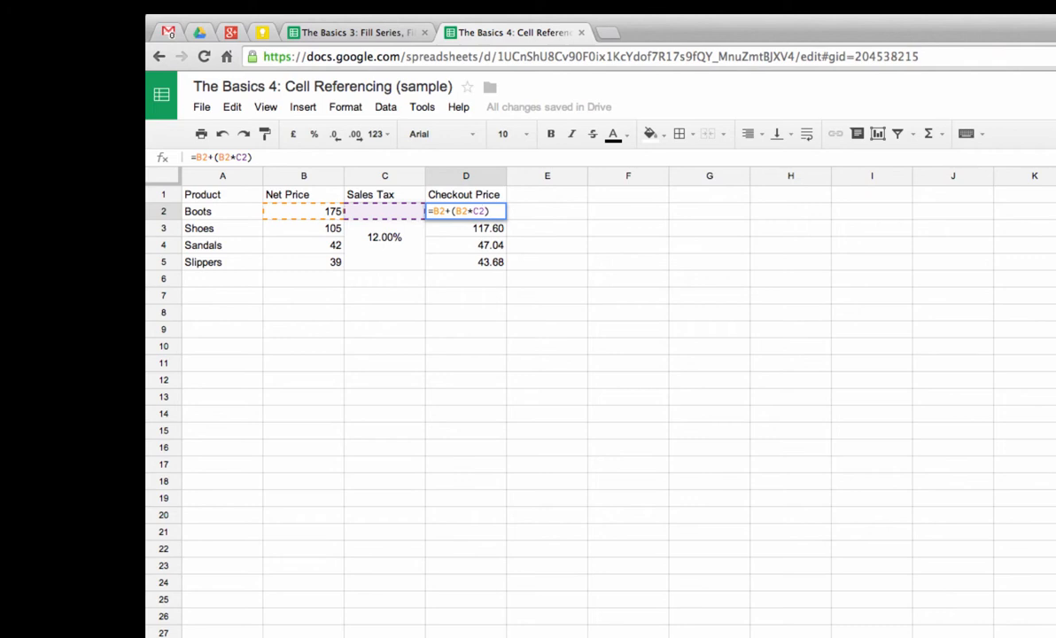
{"action": "key", "text": "F4"}
{"action": "key", "text": "Return"}
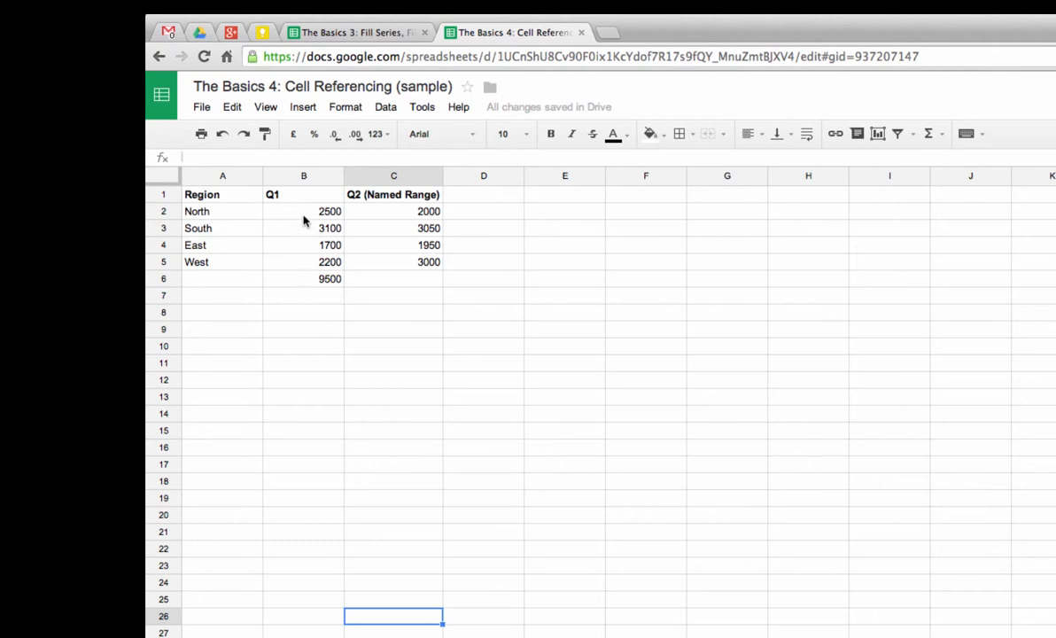
On the sheet with regional Q1 and Q2 figures, examine the Q1 values in B2:B5 and the SUM formula in B6.
{"action": "left_click", "coordinate": [301, 278]}
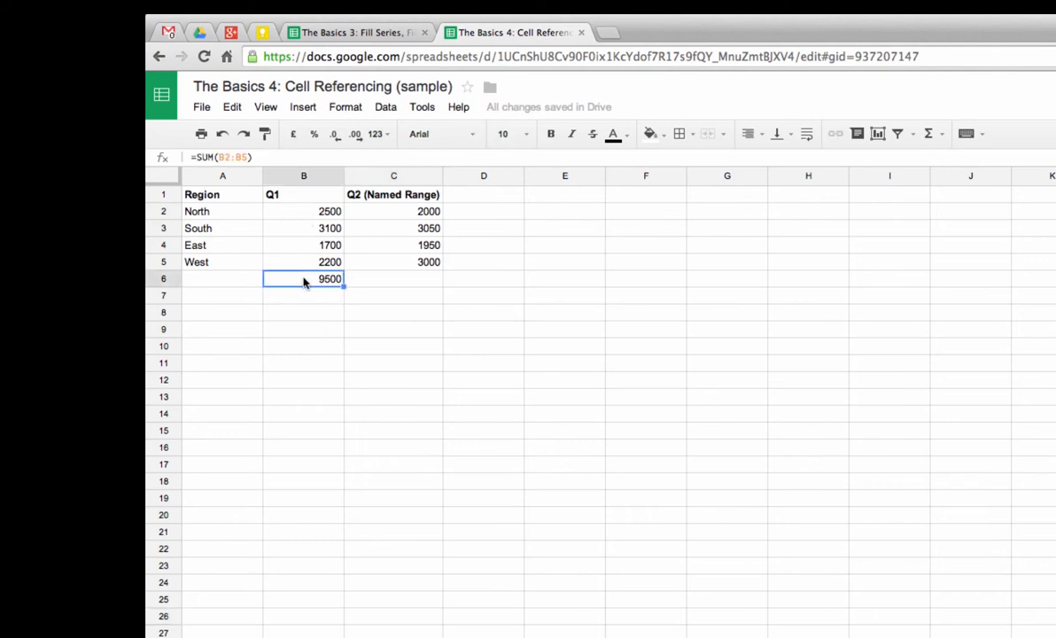
{"action": "left_click", "coordinate": [300, 210]}
{"action": "left_click", "coordinate": [306, 230]}
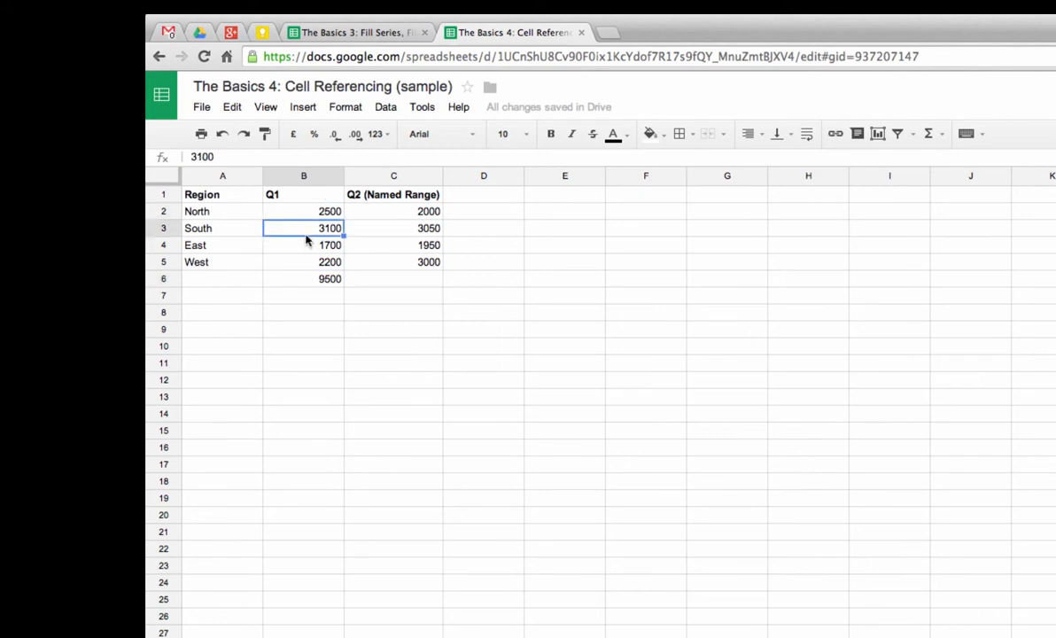
{"action": "left_click", "coordinate": [311, 248]}
{"action": "left_click", "coordinate": [312, 264]}
{"action": "left_click", "coordinate": [314, 280]}
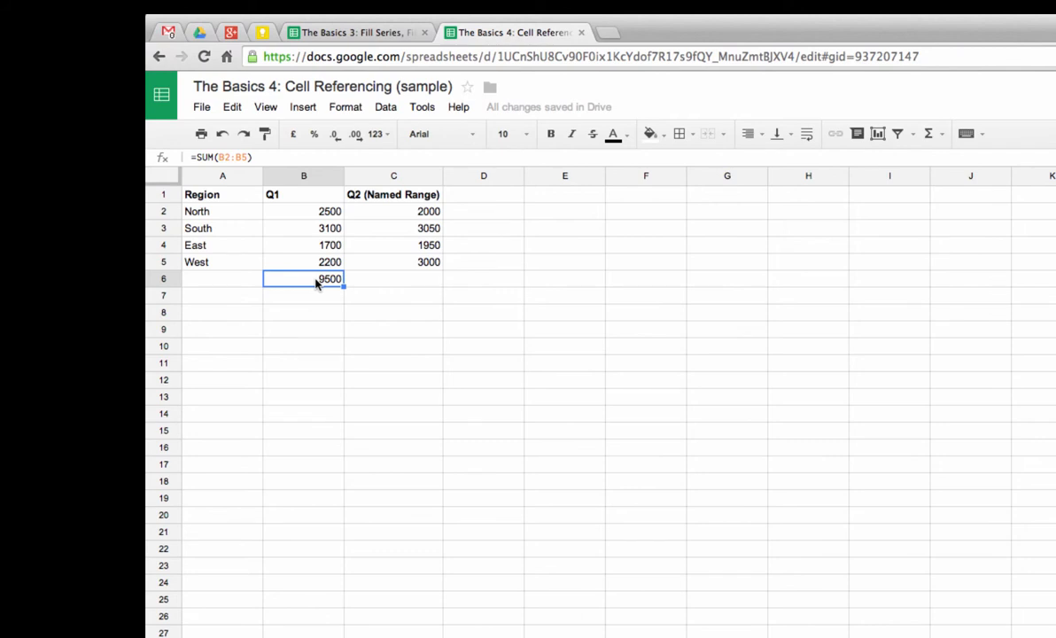
{"action": "double_click", "coordinate": [313, 280]}
{"action": "key", "text": "Return"}
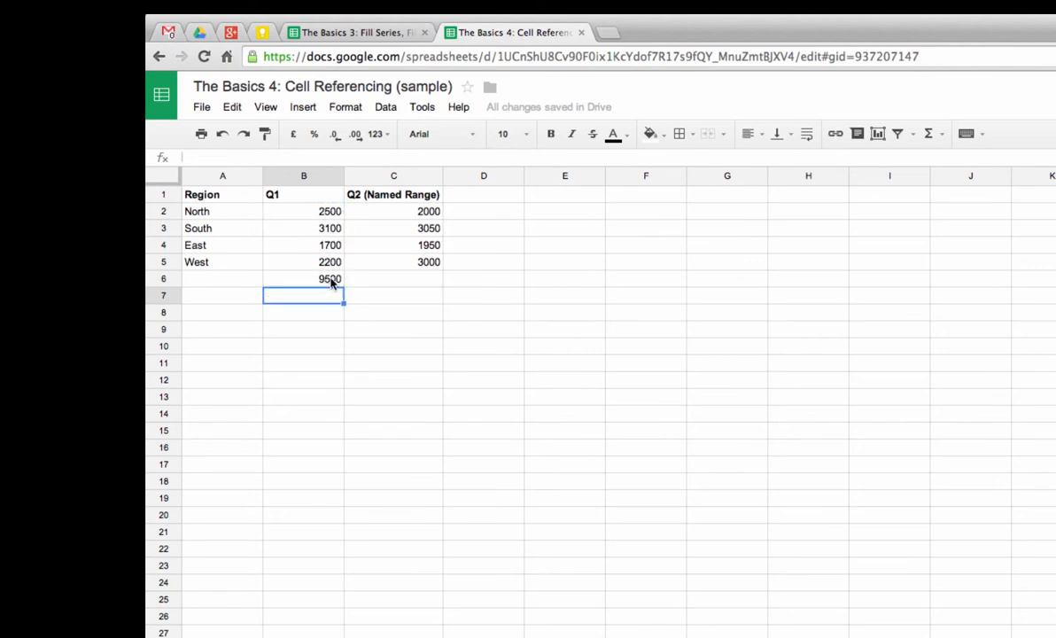
Define a named range called Q2Sales for the Q2 values in C2:C5 and close the named ranges settings.
{"action": "left_click", "coordinate": [390, 282]}
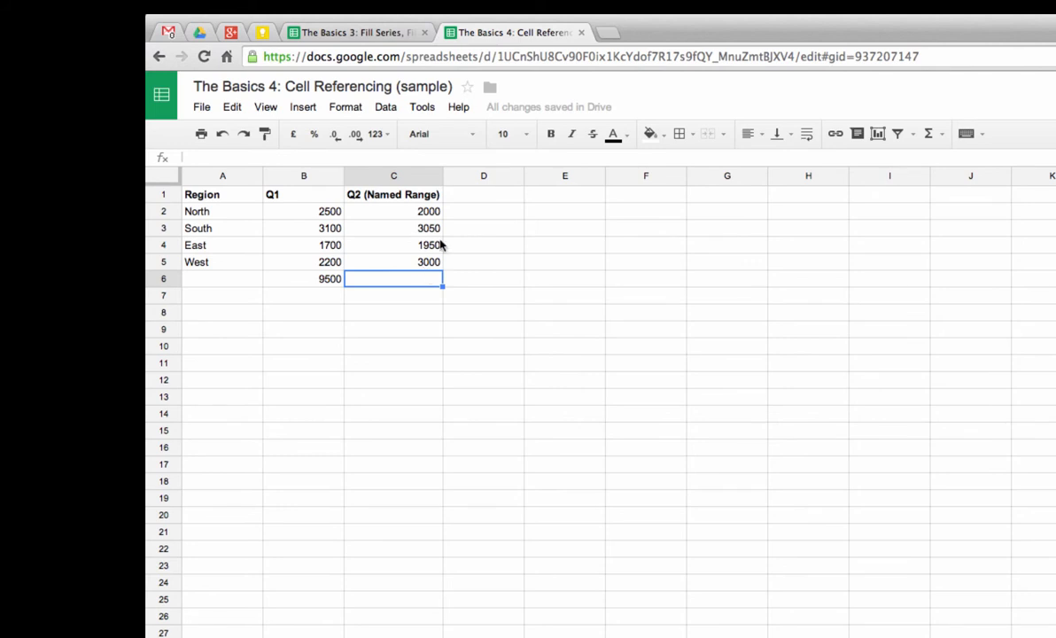
{"action": "left_click_drag", "start_coordinate": [419, 215], "coordinate": [421, 271]}
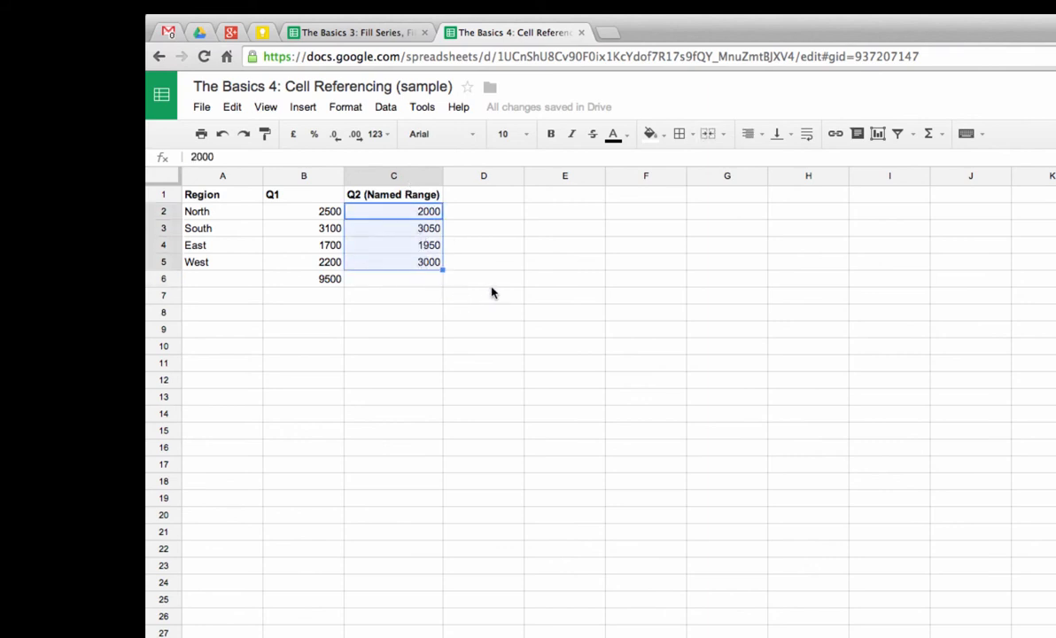
{"action": "left_click_drag", "start_coordinate": [399, 215], "coordinate": [405, 261]}
{"action": "left_click", "coordinate": [399, 107]}
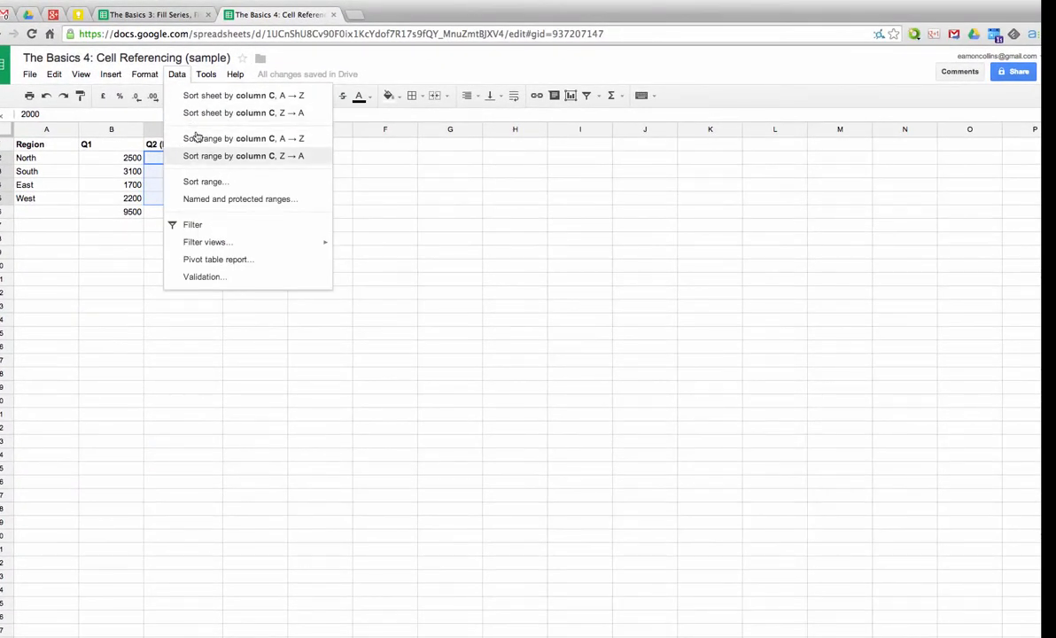
{"action": "left_click", "coordinate": [205, 197]}
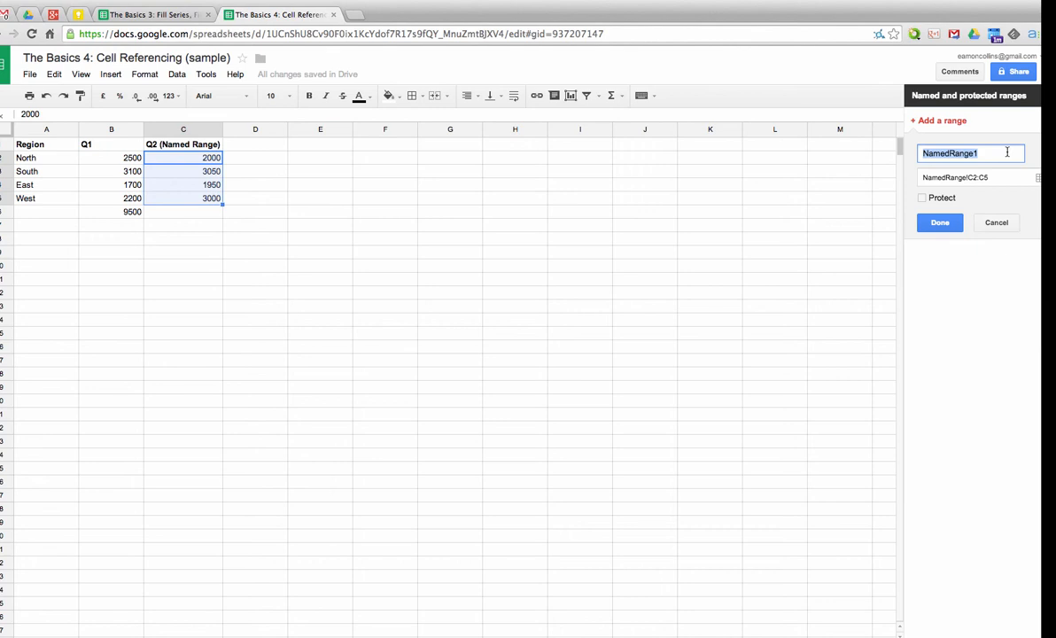
{"action": "type", "text": "Q2Sales"}
{"action": "left_click", "coordinate": [941, 223]}
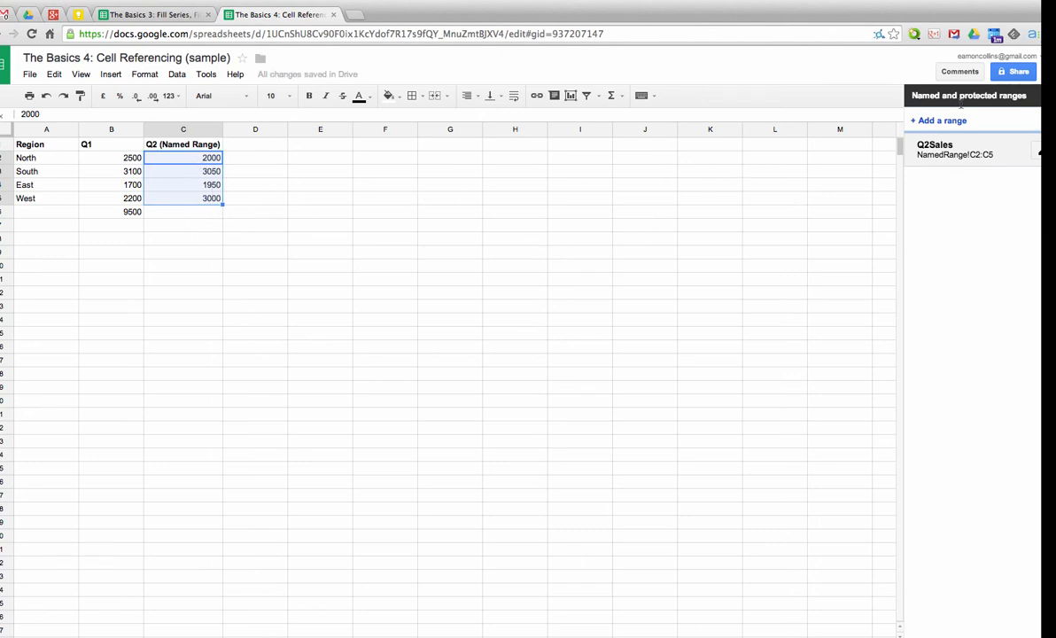
{"action": "left_click", "coordinate": [1035, 95]}
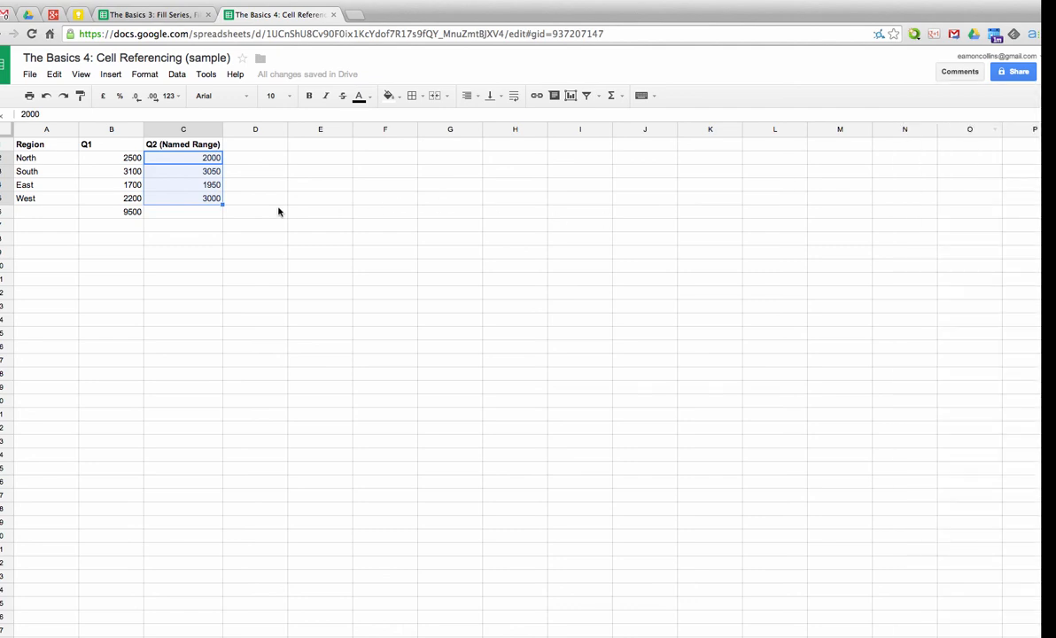
Total the Q2 column in C6 with the formula =sum(q2sales) and reselect the cell to check its formula.
{"action": "left_click", "coordinate": [199, 216]}
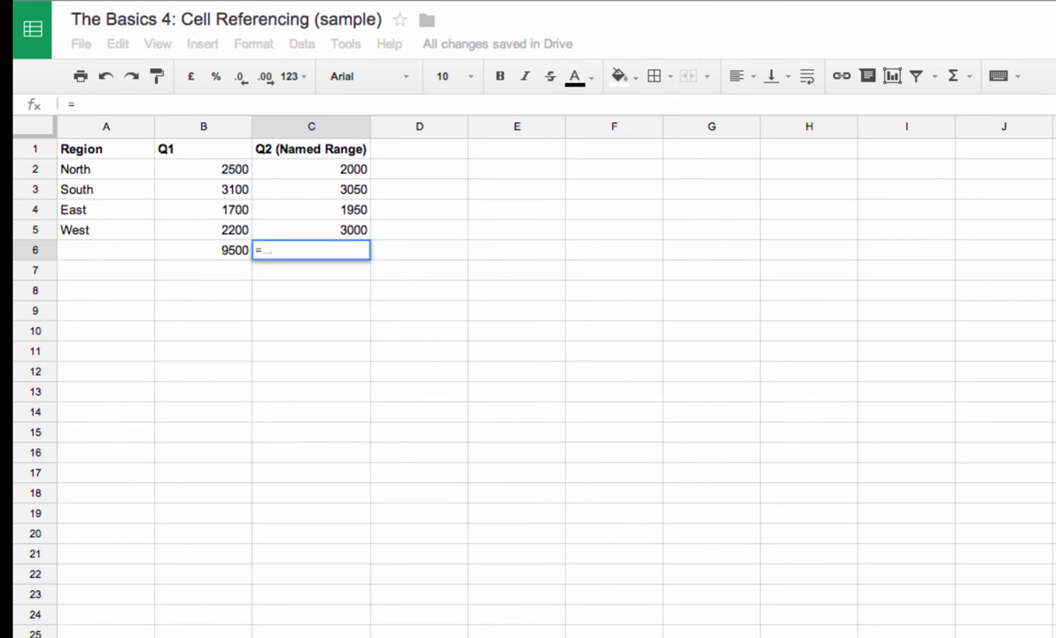
{"action": "type", "text": "sum("}
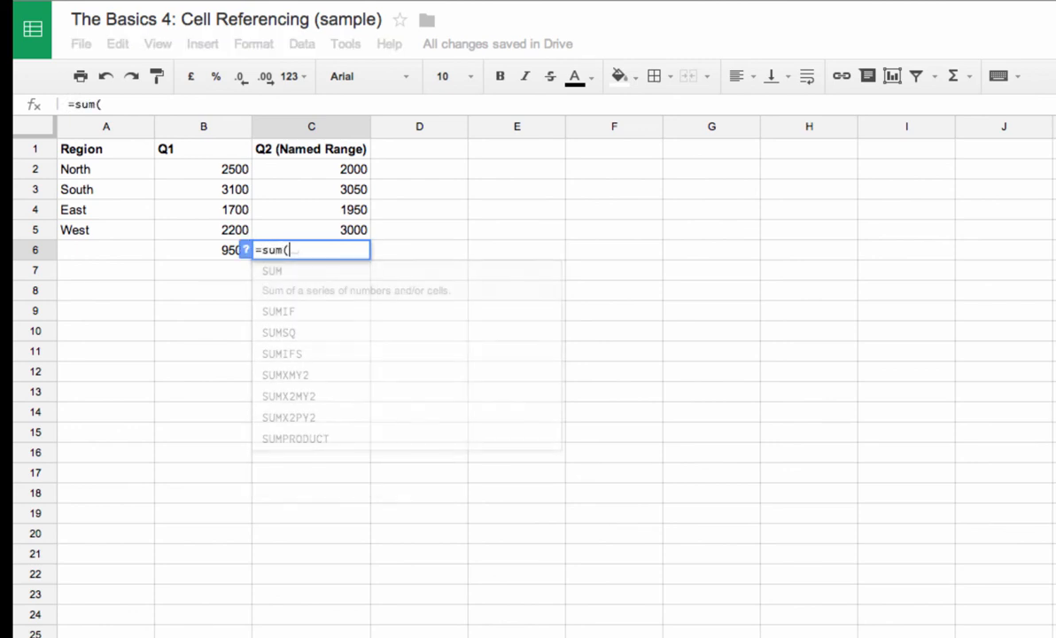
{"action": "type", "text": "q"}
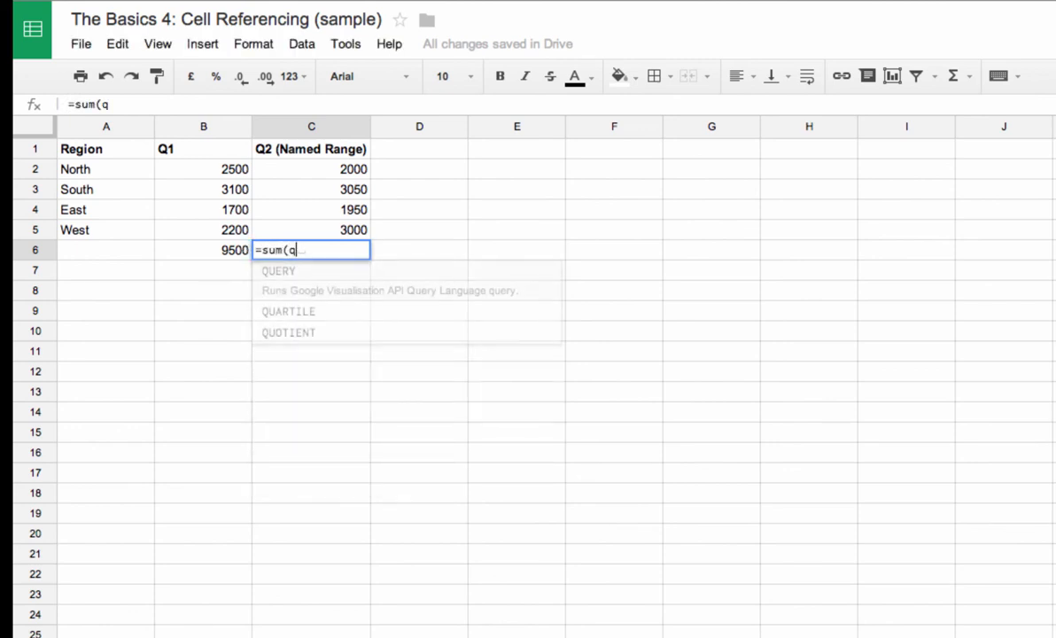
{"action": "type", "text": "2sales"}
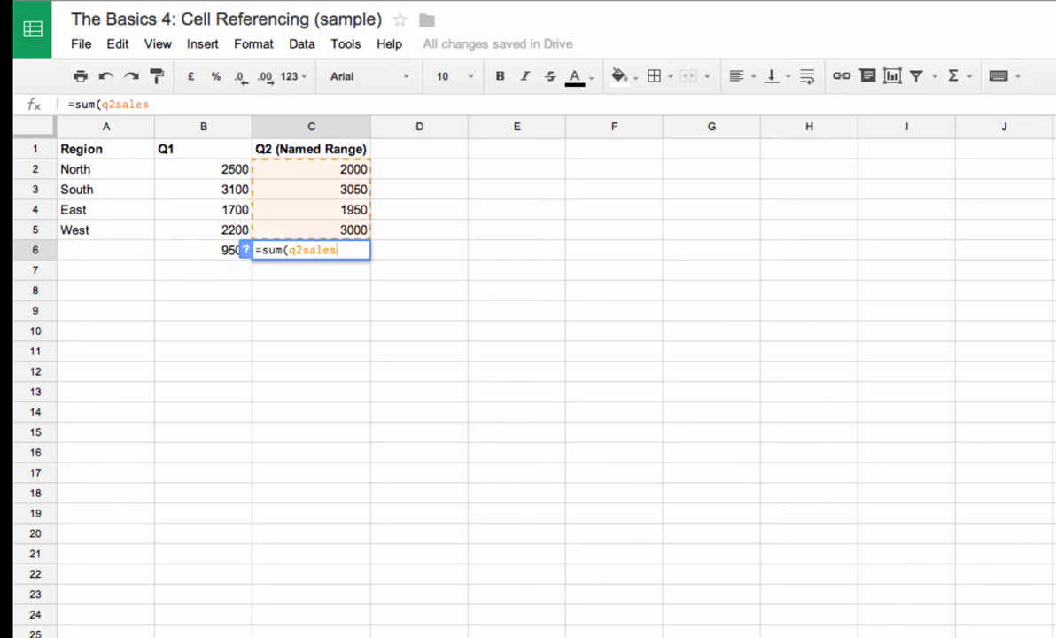
{"action": "type", "text": ")"}
{"action": "key", "text": "Return"}
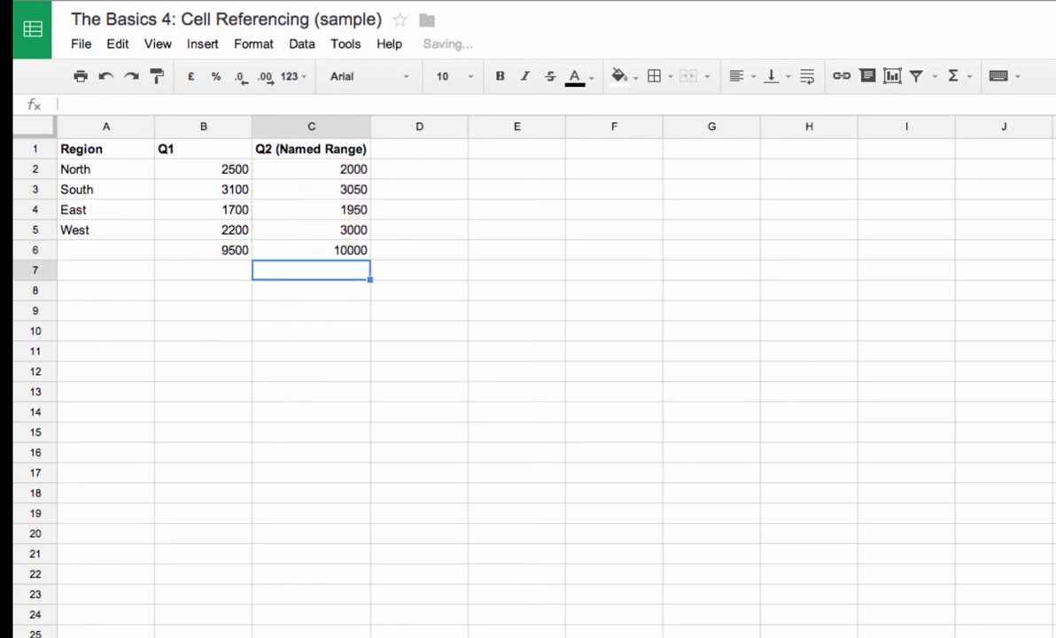
{"action": "left_click", "coordinate": [311, 250]}
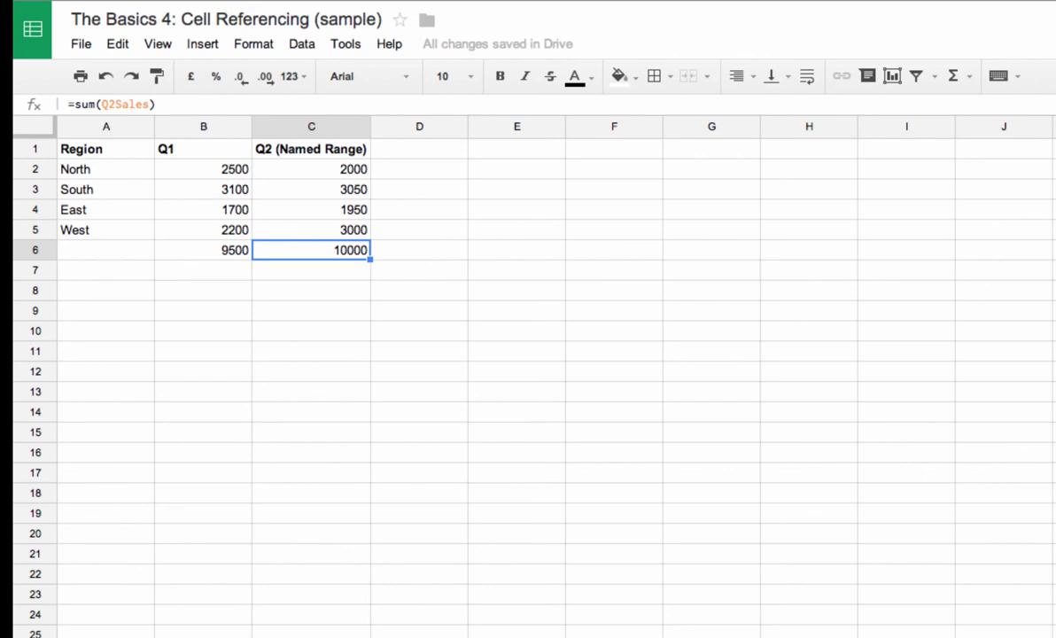